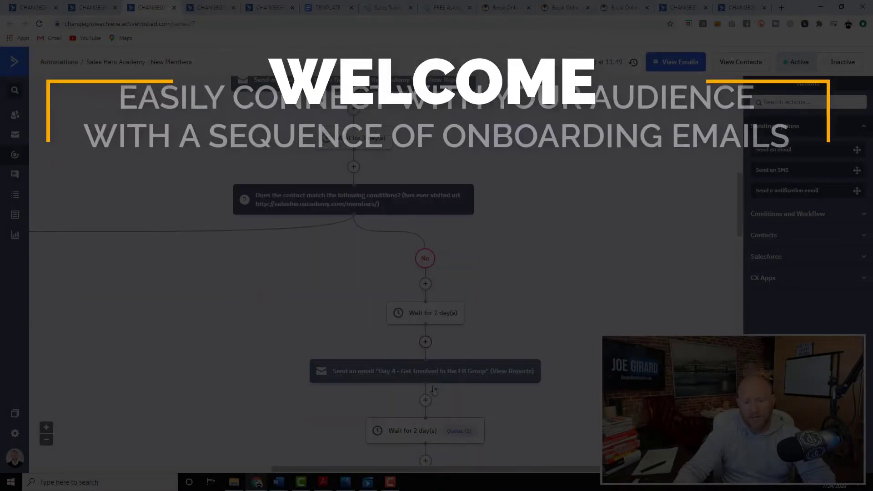
scroll(453, 376, down, 4)
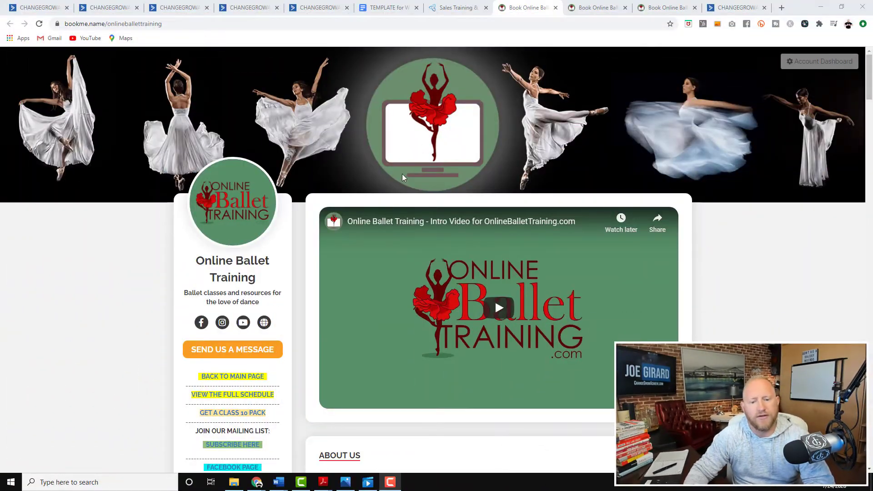
- Scroll through the ballet page's Pick a Class cards
scroll(492, 260, down, 5)
scroll(491, 260, down, 18)
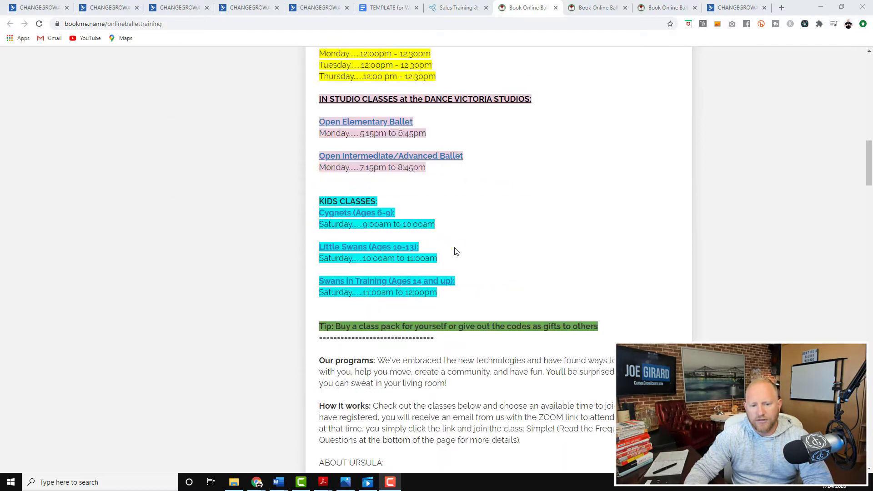
scroll(468, 260, down, 15)
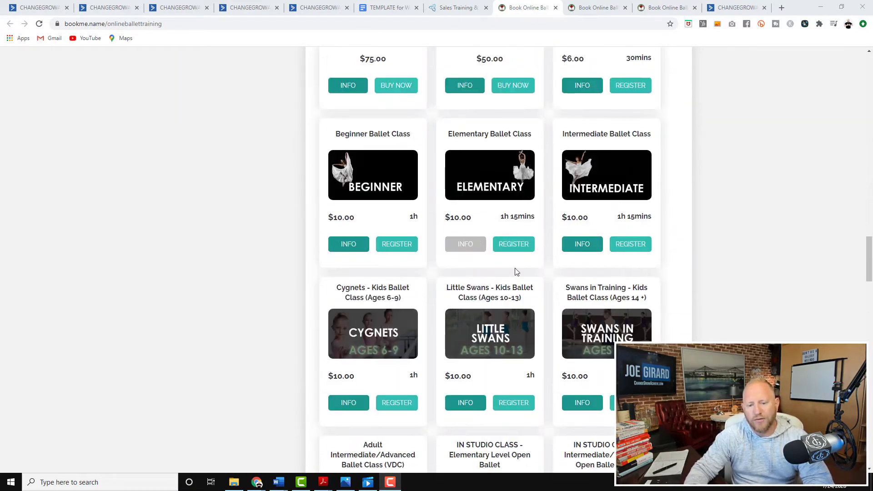
scroll(656, 322, up, 4)
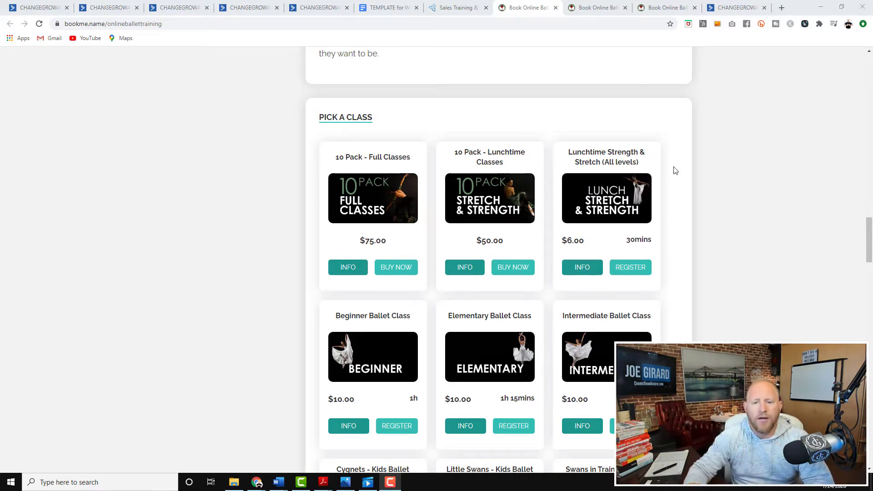
- Show the ballet page's email subscribe popup, then the post-signup /thanks page
scroll(675, 216, up, 2)
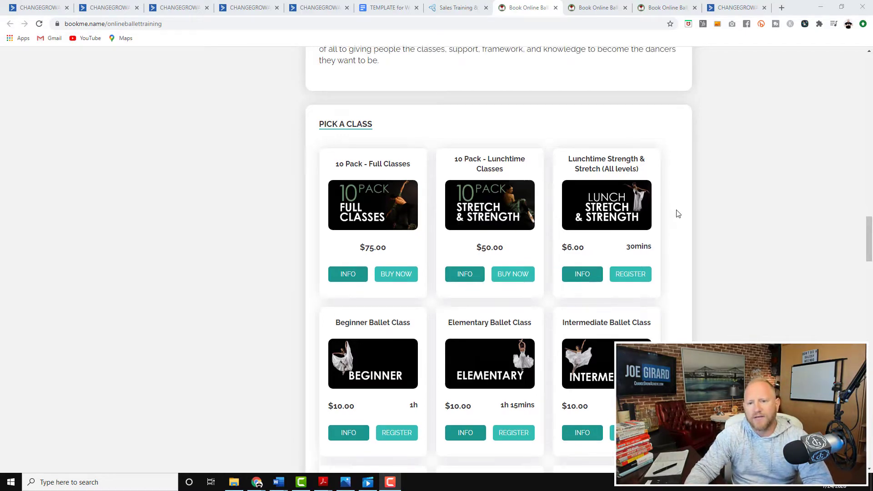
click(597, 9)
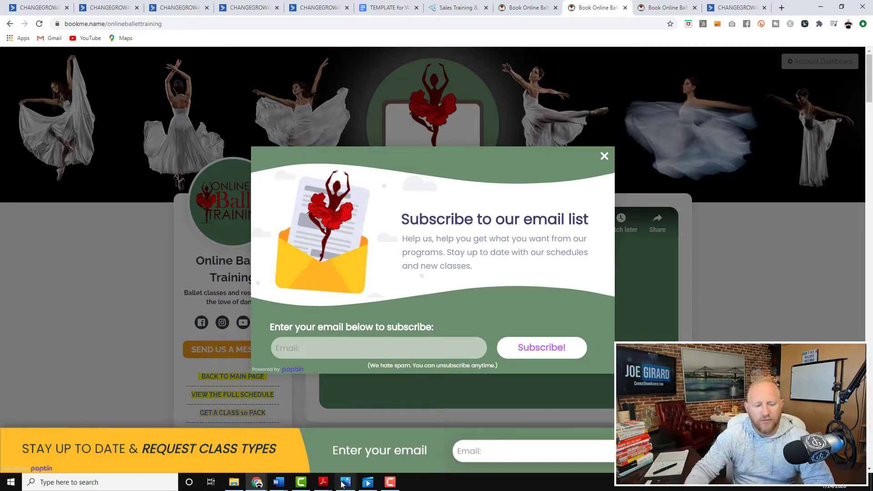
click(665, 4)
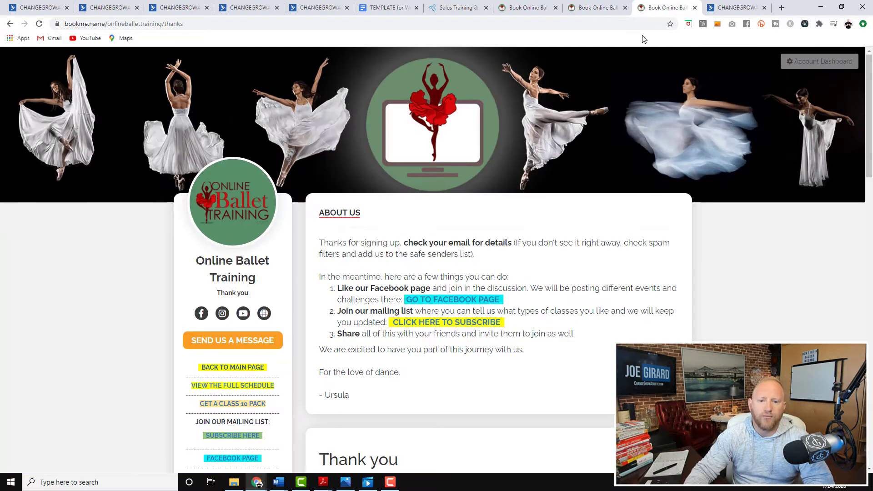
- Open form f/61 and scroll through its dance experience, age group, skill level and budget questions
click(724, 9)
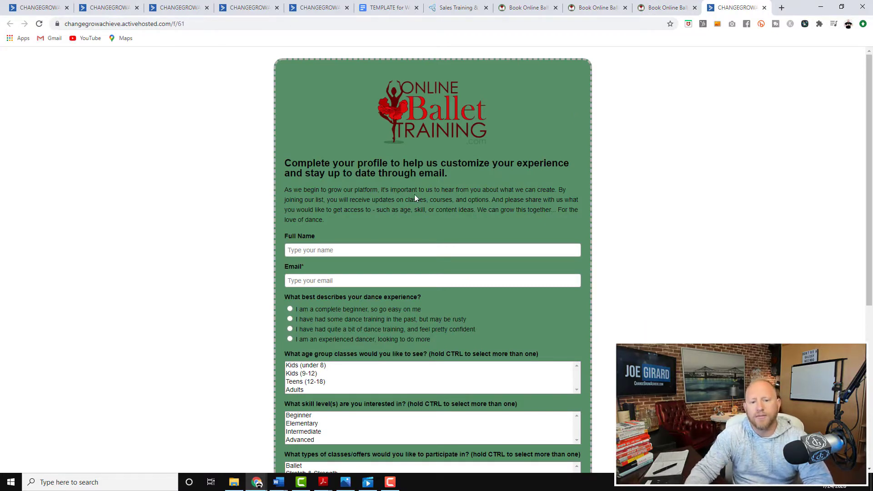
scroll(414, 194, down, 2)
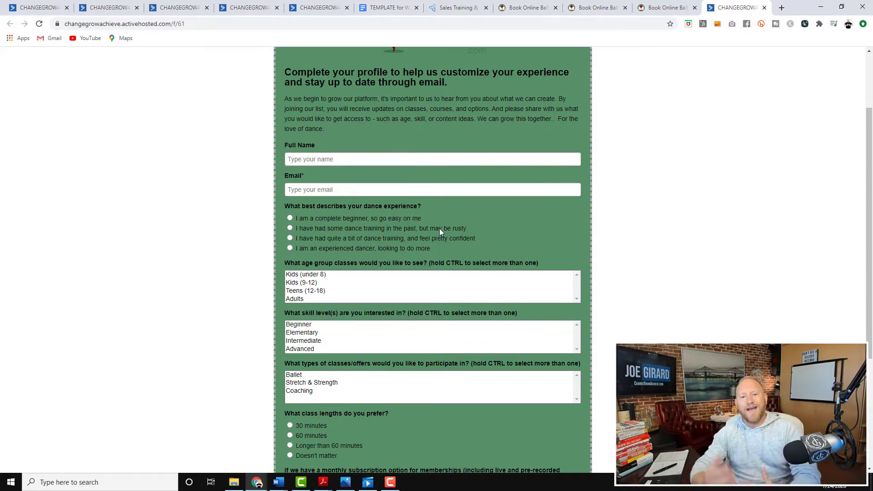
scroll(440, 229, down, 1)
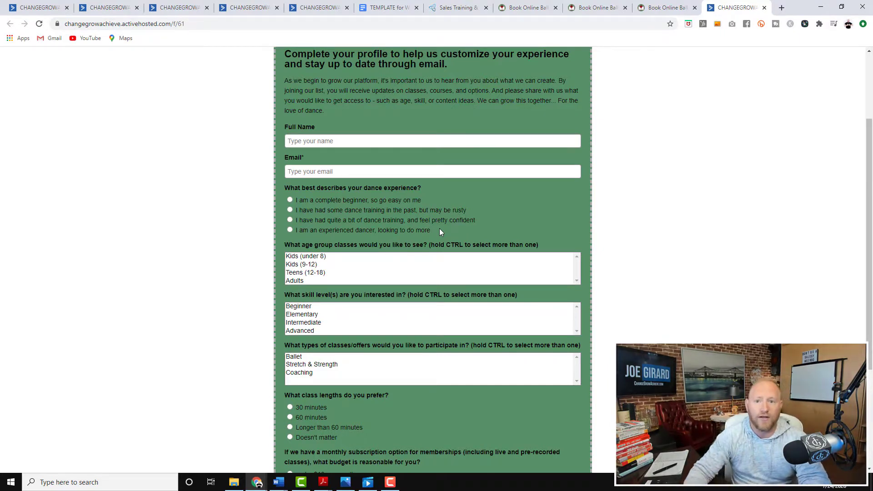
- Follow the thanks page's SUBSCRIBE HERE link, recheck the popup, then view the 10,811-contact dashboard
click(665, 8)
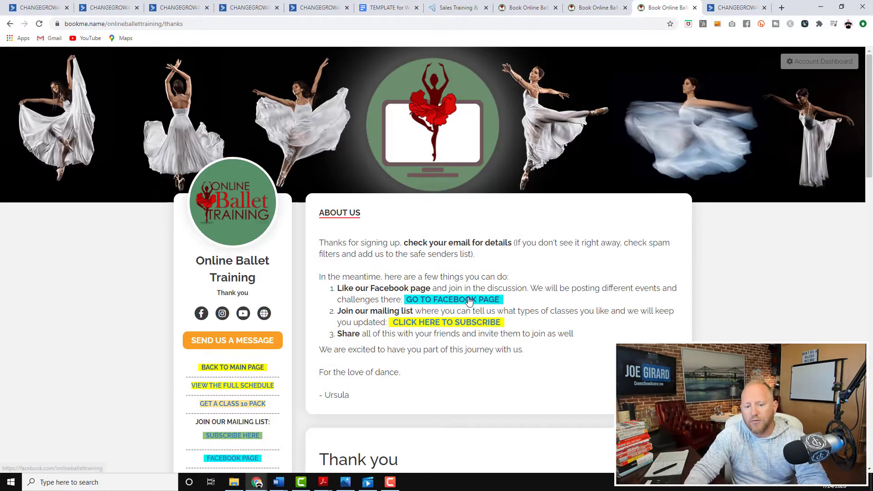
scroll(333, 280, down, 2)
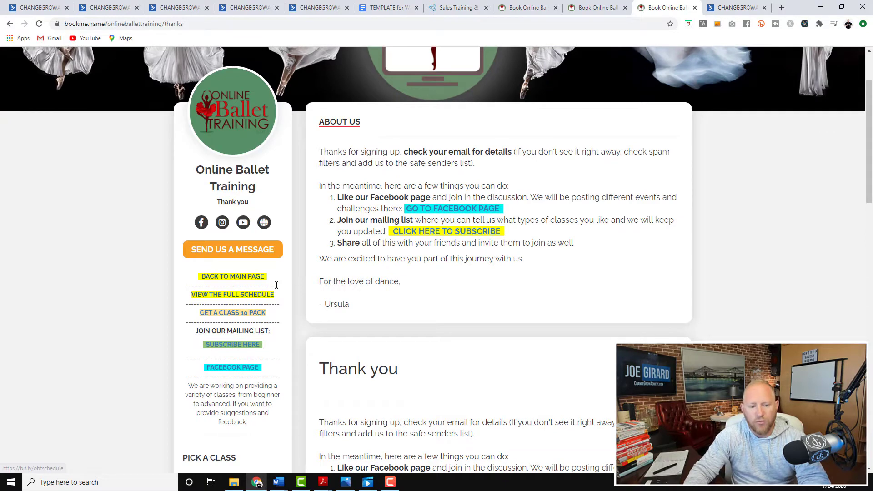
click(249, 345)
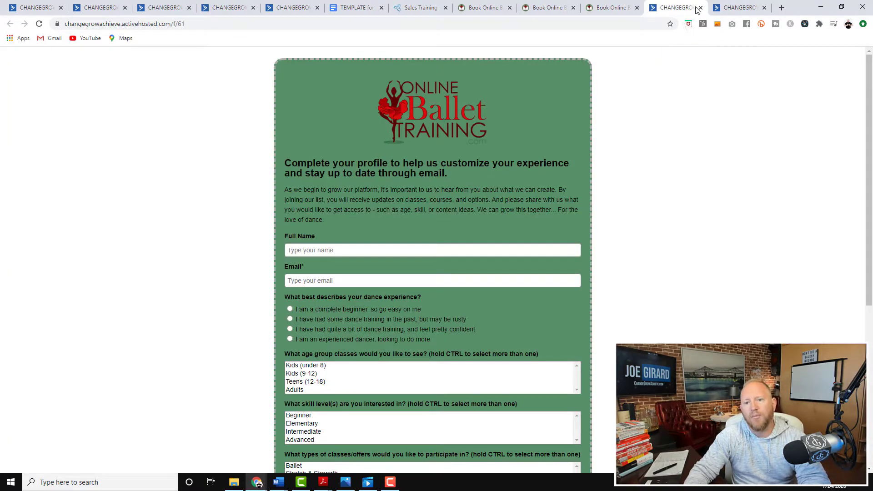
click(548, 8)
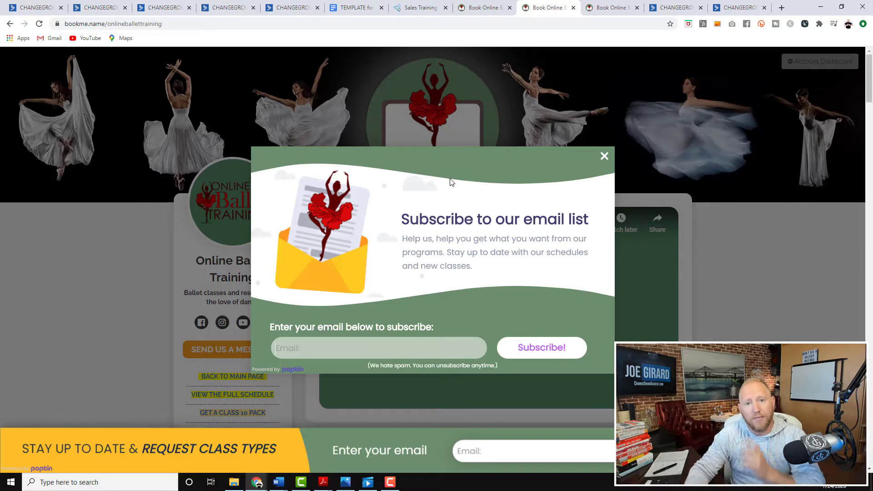
click(35, 7)
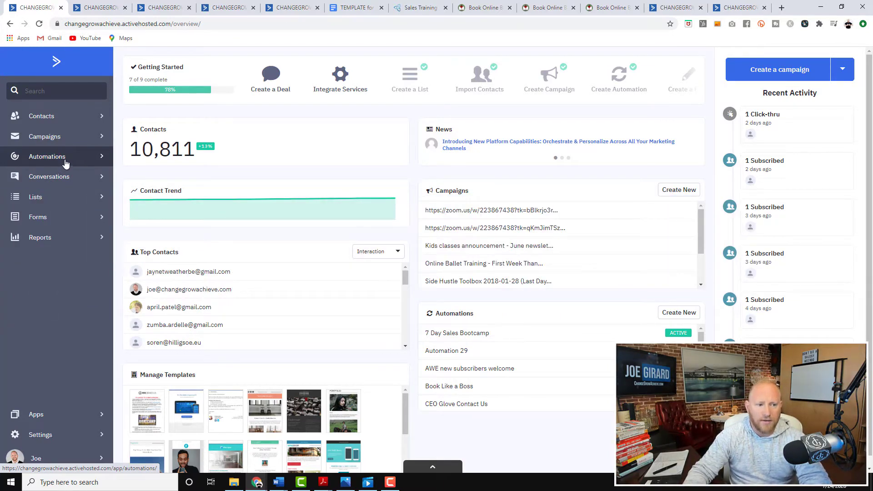
- Scroll through the Automations list of all 29 automations and their email stats
click(103, 7)
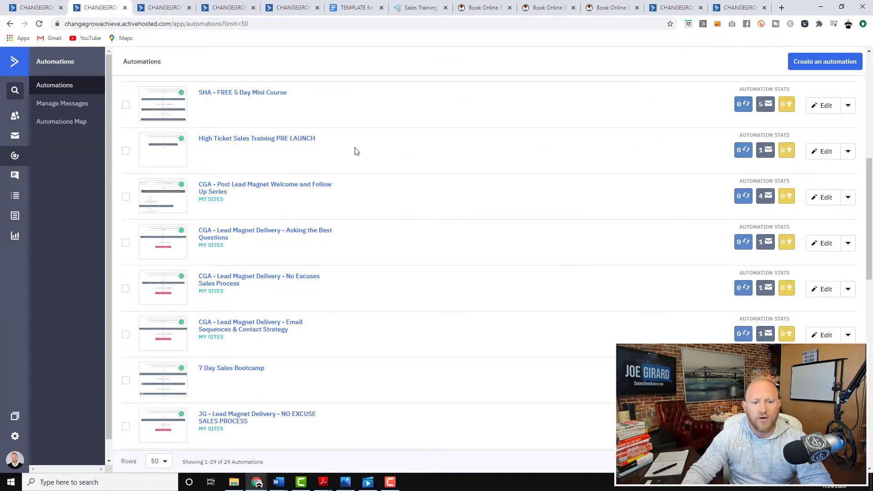
scroll(277, 171, down, 15)
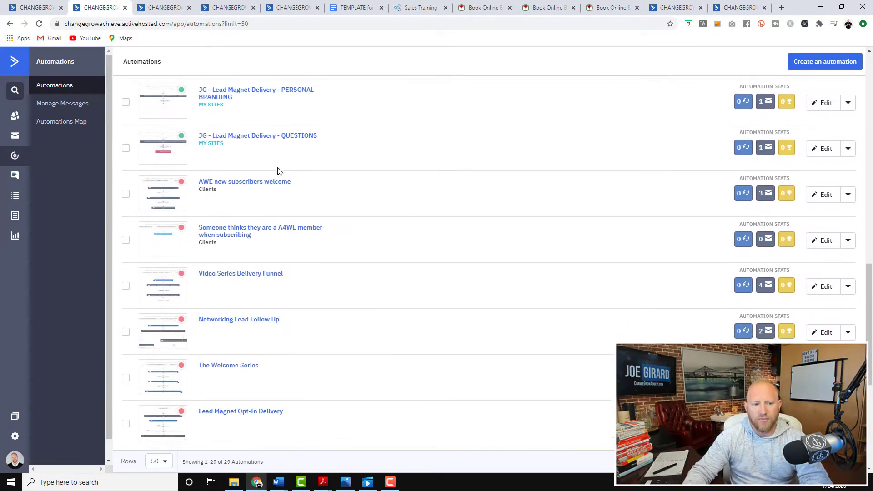
scroll(286, 182, down, 3)
scroll(291, 220, up, 18)
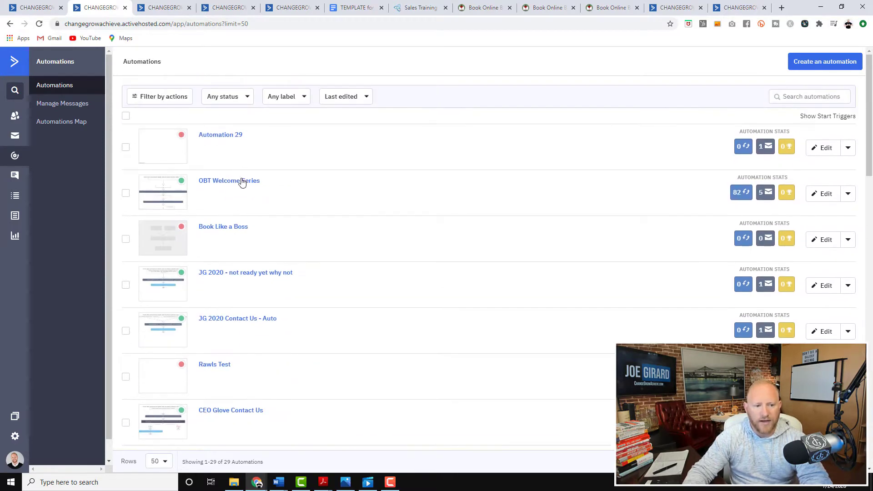
scroll(240, 185, down, 10)
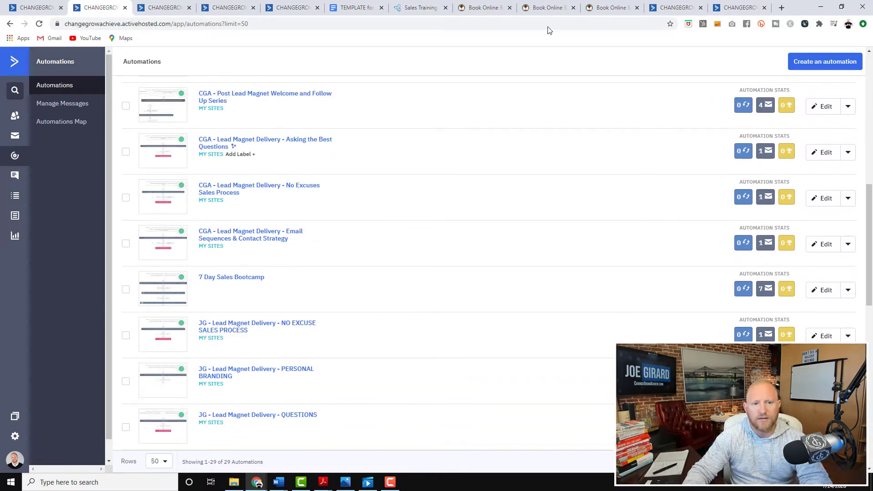
- From the Sales Training page, open the QUESTIONS GUIDE page, then go back to Automations
click(407, 7)
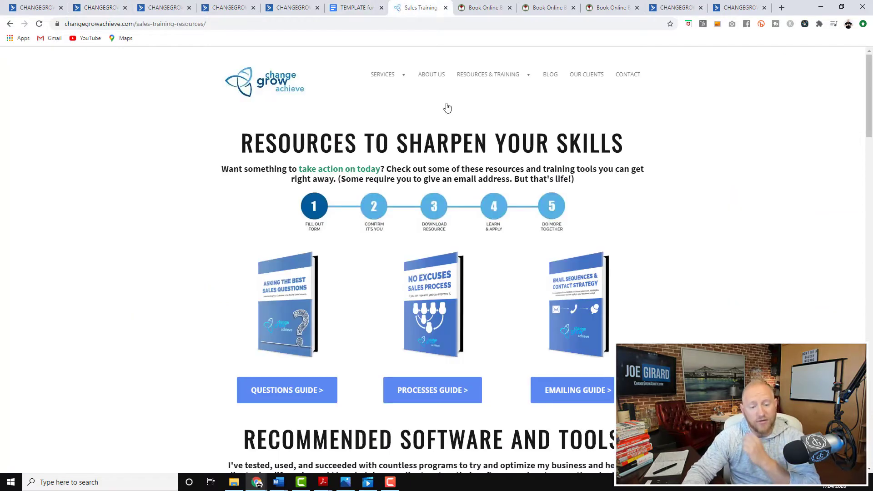
scroll(363, 258, down, 2)
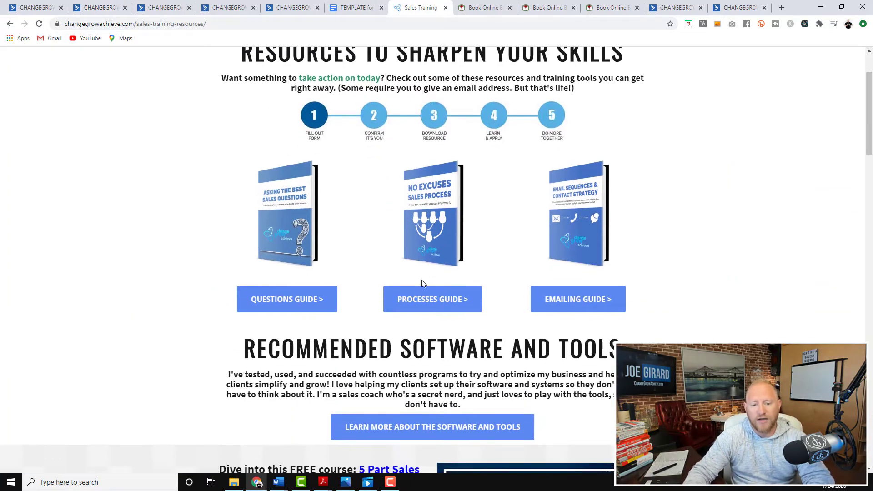
click(291, 306)
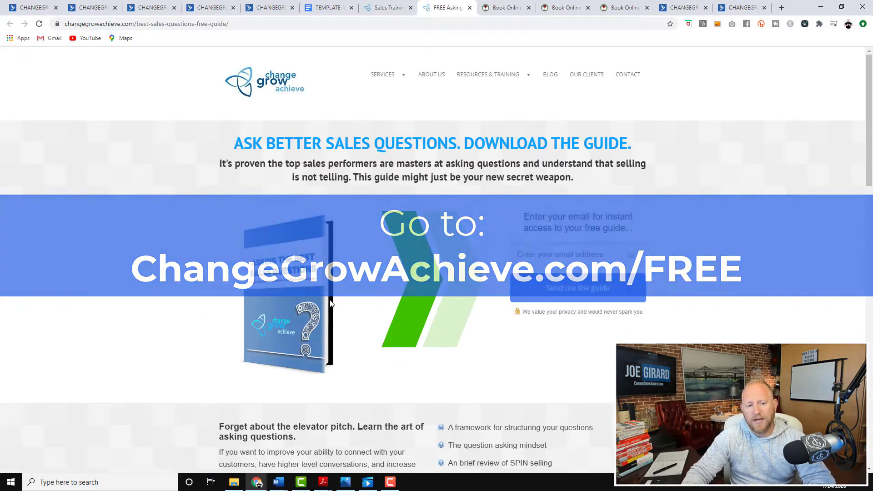
click(93, 7)
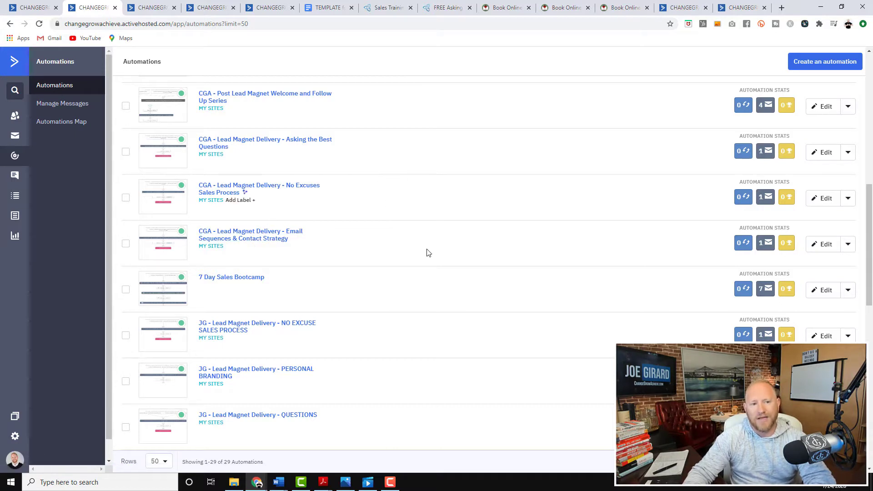
- Bring up the Sales Hero Academy - New Members workflow and scroll through its opening emails and waits
click(152, 8)
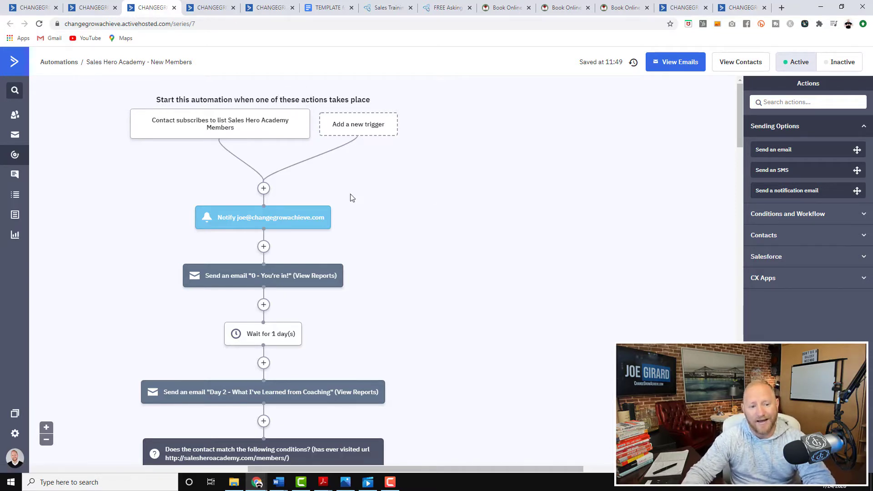
mouse_move(248, 226)
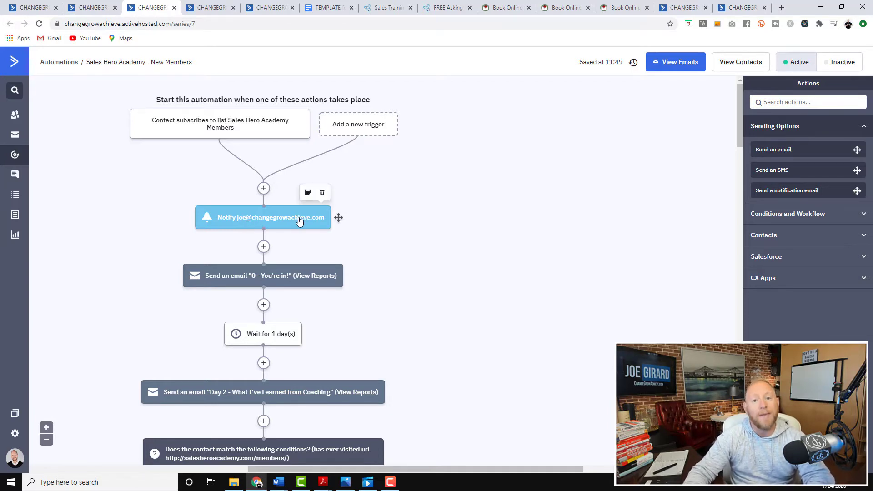
mouse_move(279, 275)
scroll(278, 275, down, 2)
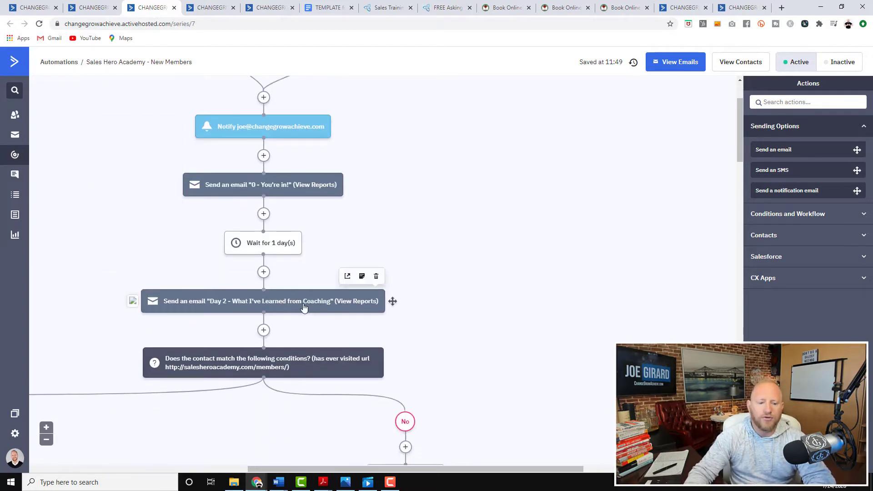
scroll(316, 316, down, 2)
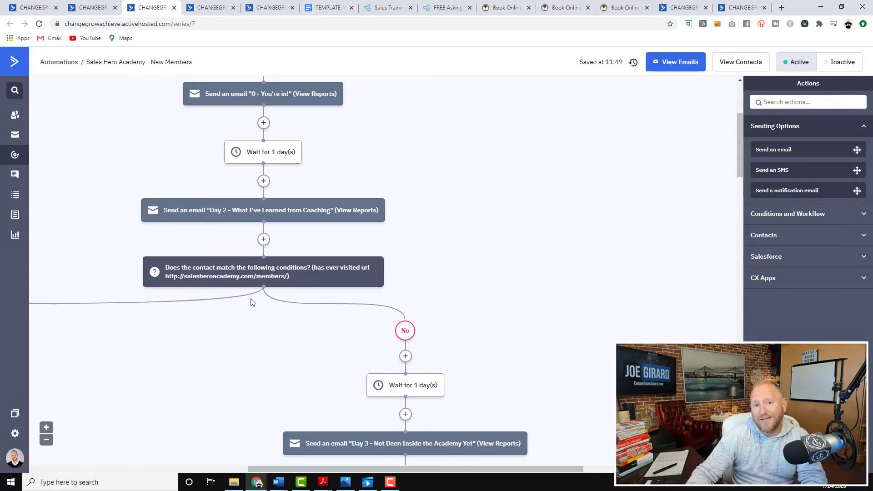
scroll(294, 297, down, 2)
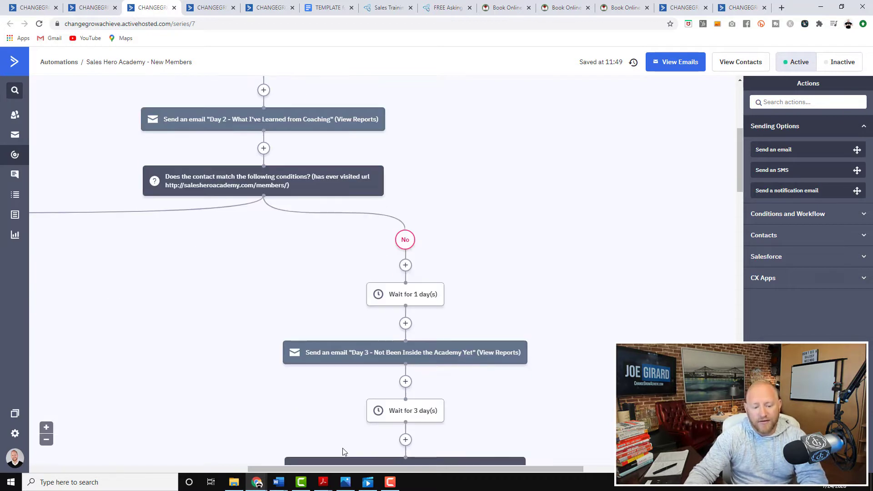
drag(332, 473, 356, 461)
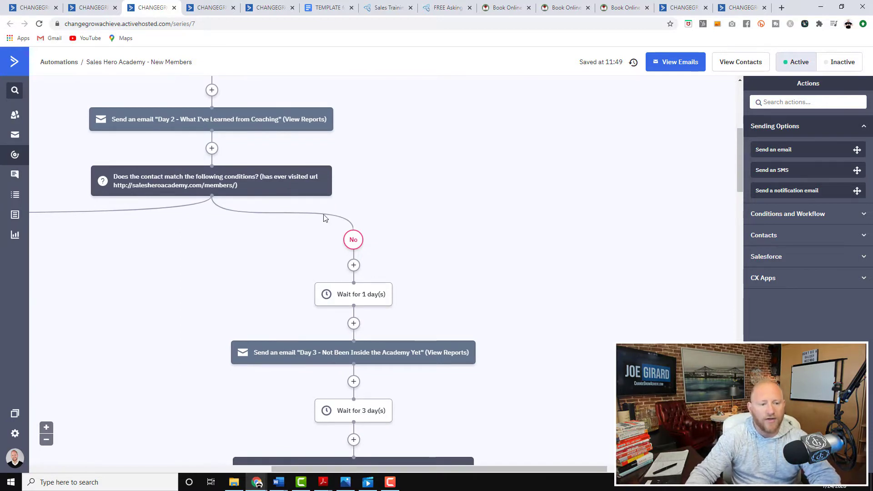
- Scroll through the rest of the New Members canvas, then open the SHA - FREE 5 Day Mini Course automation
mouse_move(356, 362)
scroll(385, 361, down, 2)
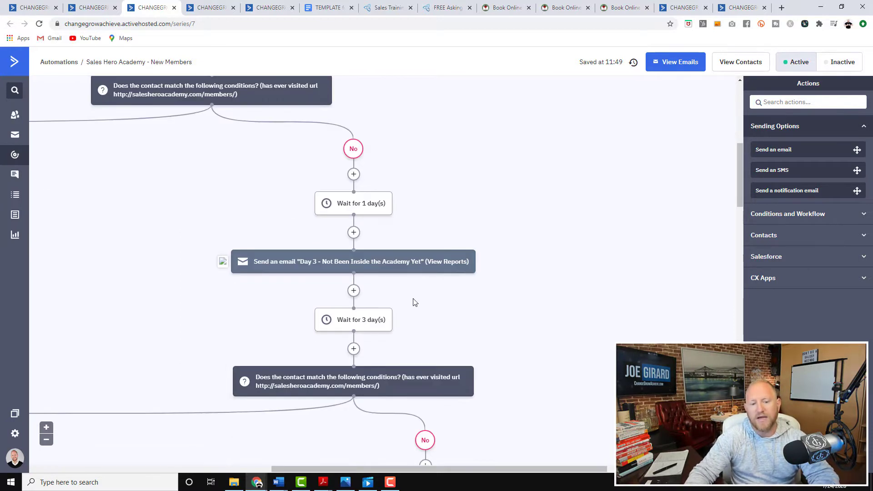
scroll(412, 296, down, 2)
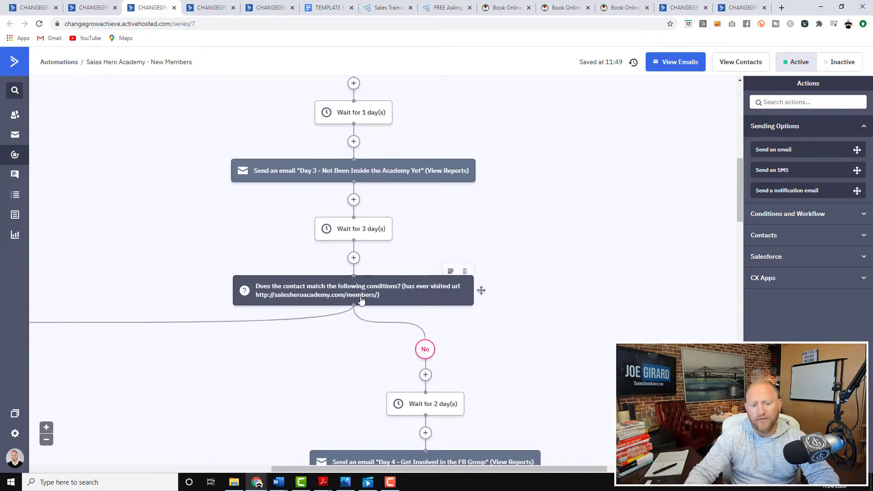
mouse_move(360, 306)
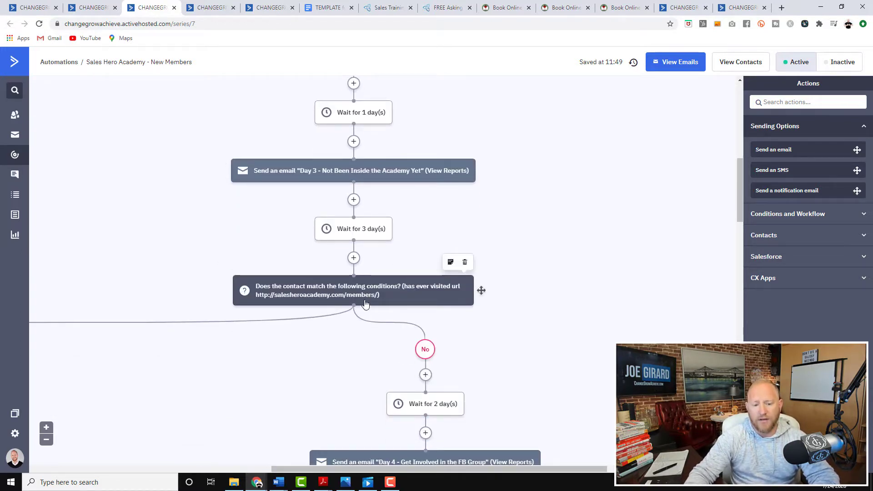
scroll(435, 392, down, 2)
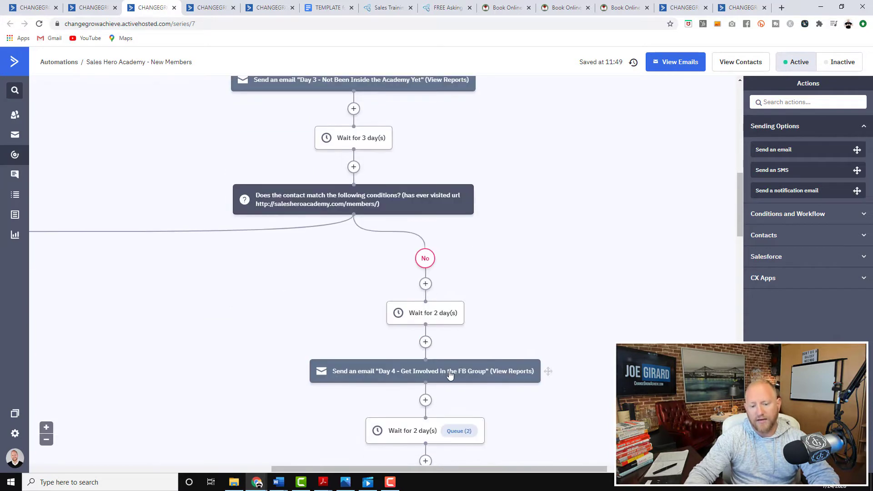
scroll(459, 377, down, 4)
mouse_move(431, 315)
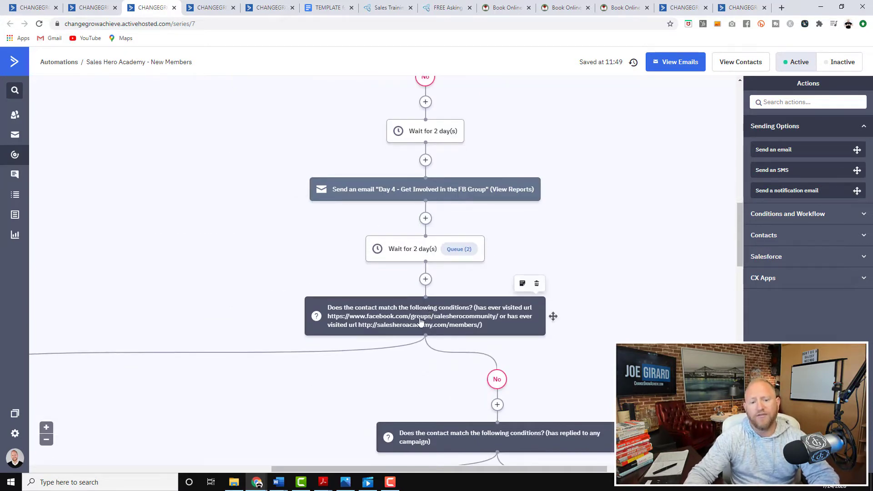
scroll(455, 313, down, 2)
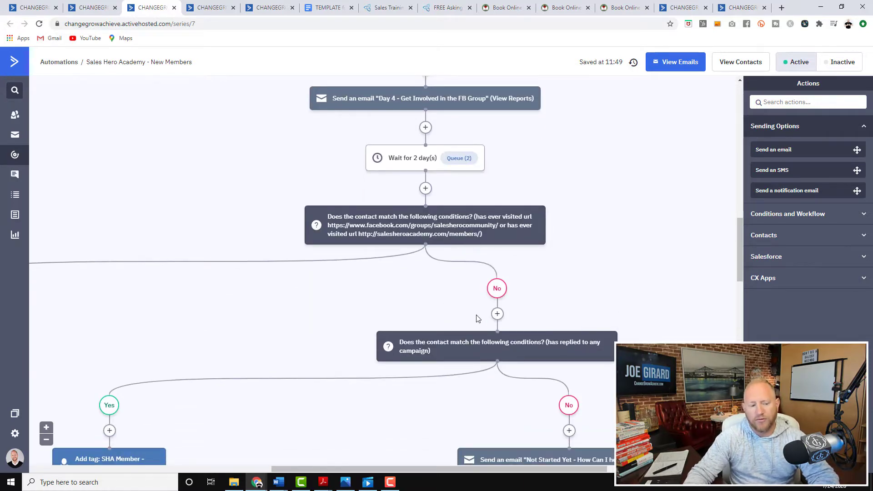
scroll(475, 318, down, 2)
scroll(523, 244, down, 2)
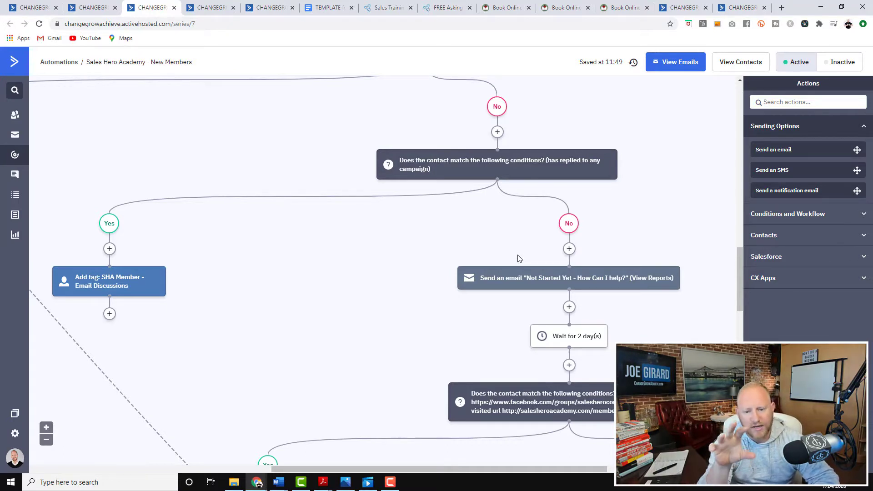
scroll(523, 273, down, 4)
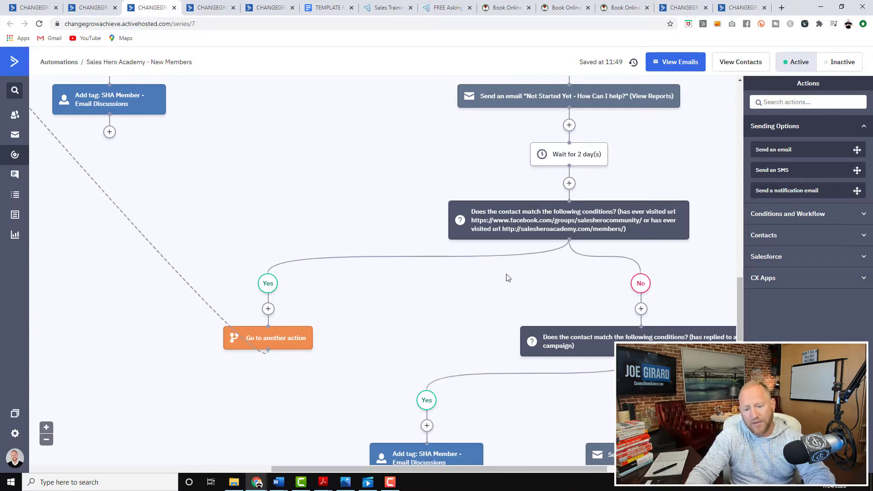
click(212, 8)
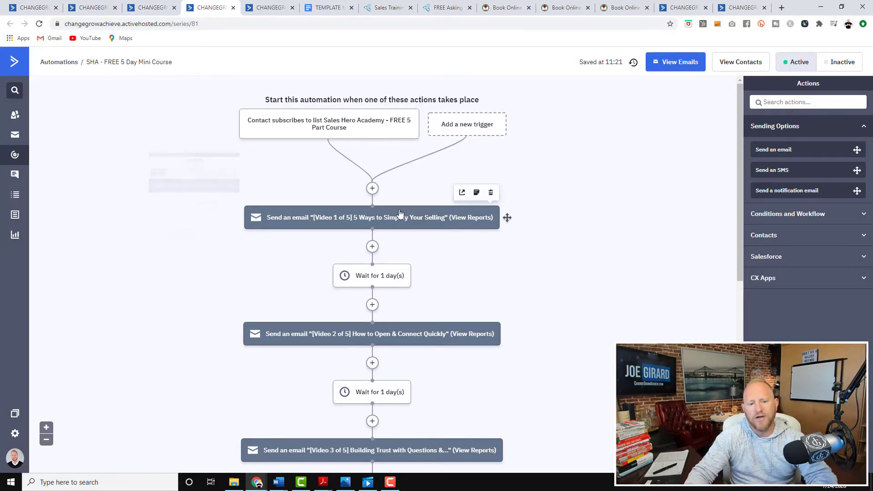
- Scroll the mini course's one-day-apart video emails, then switch to the OBT Welcome Series automation
scroll(427, 225, down, 2)
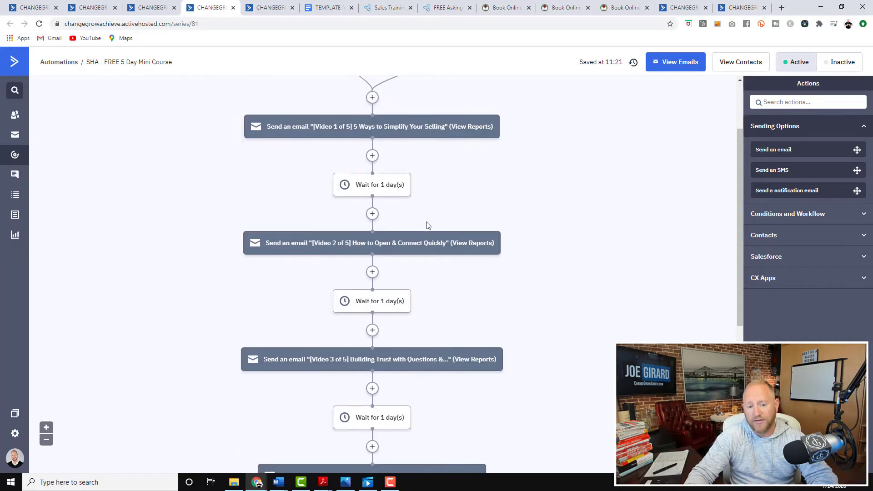
scroll(432, 254, down, 6)
scroll(441, 317, up, 3)
click(261, 7)
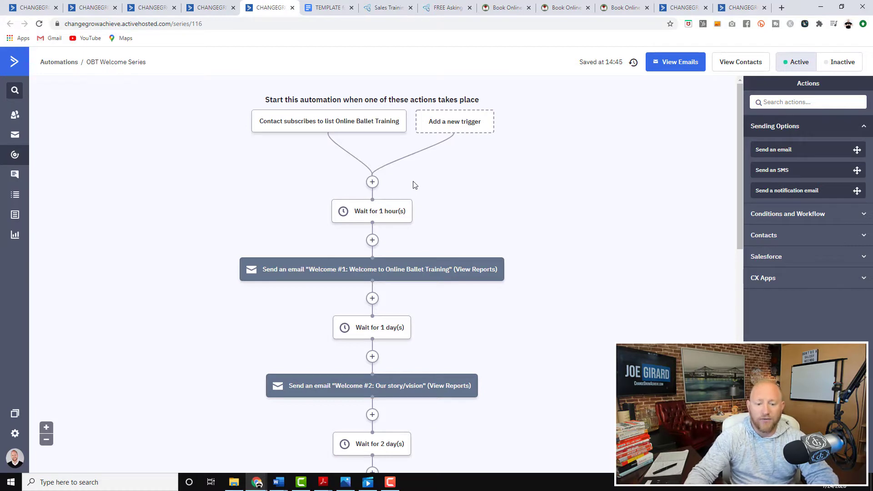
click(317, 8)
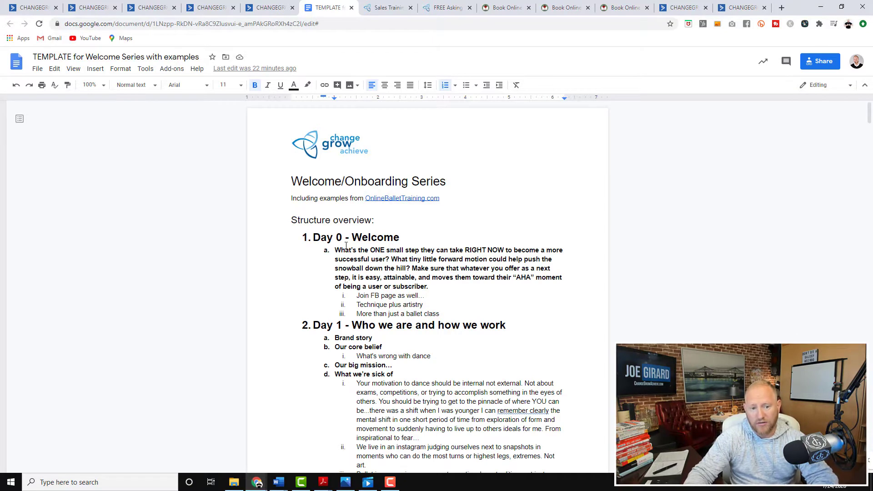
scroll(346, 246, down, 2)
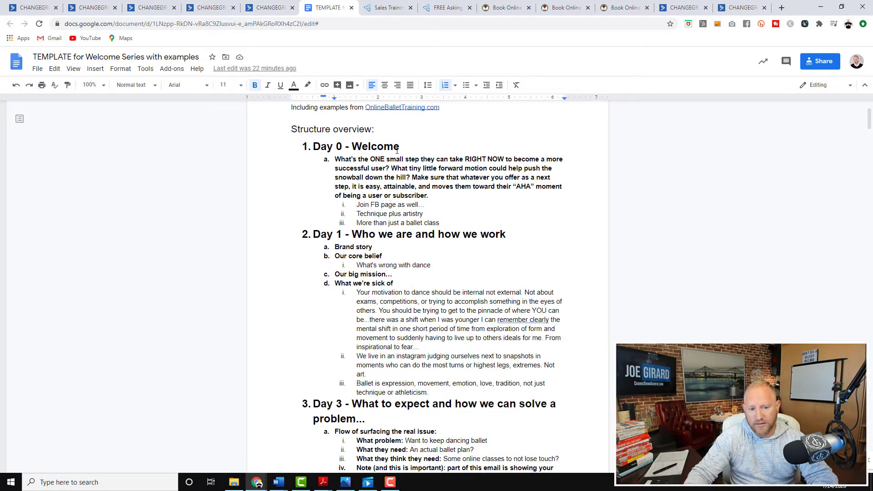
scroll(454, 249, down, 2)
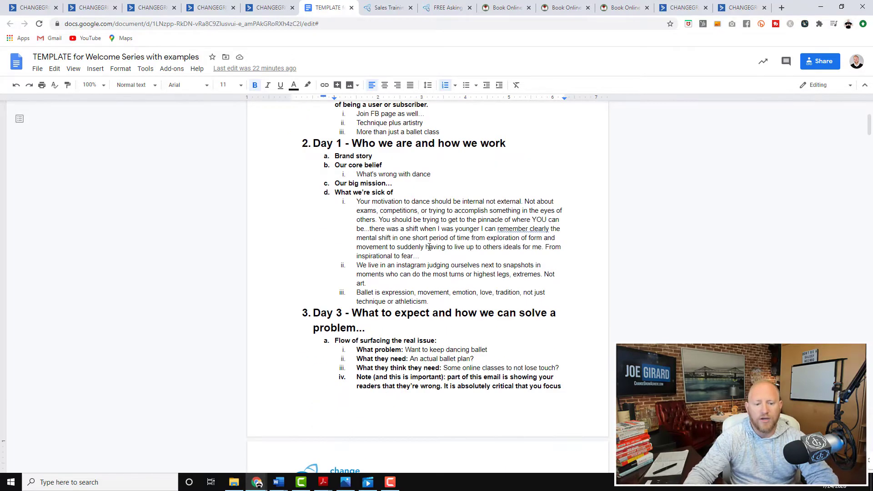
scroll(461, 314, down, 8)
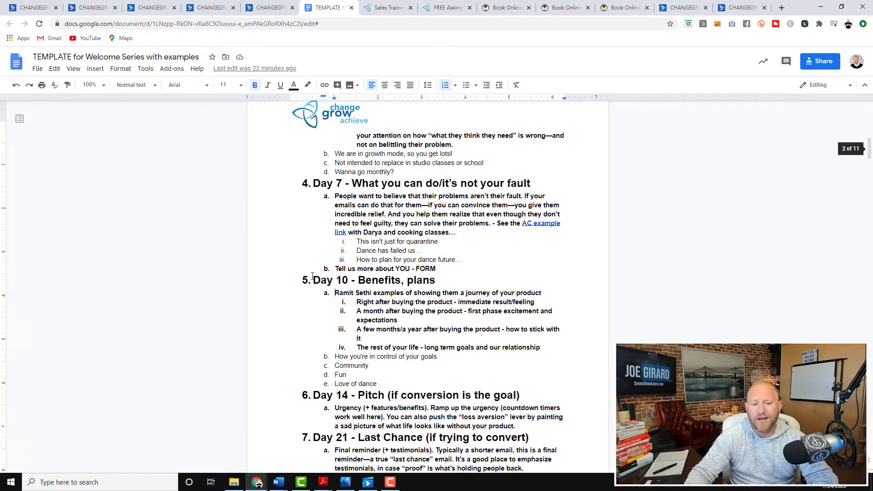
scroll(477, 194, down, 2)
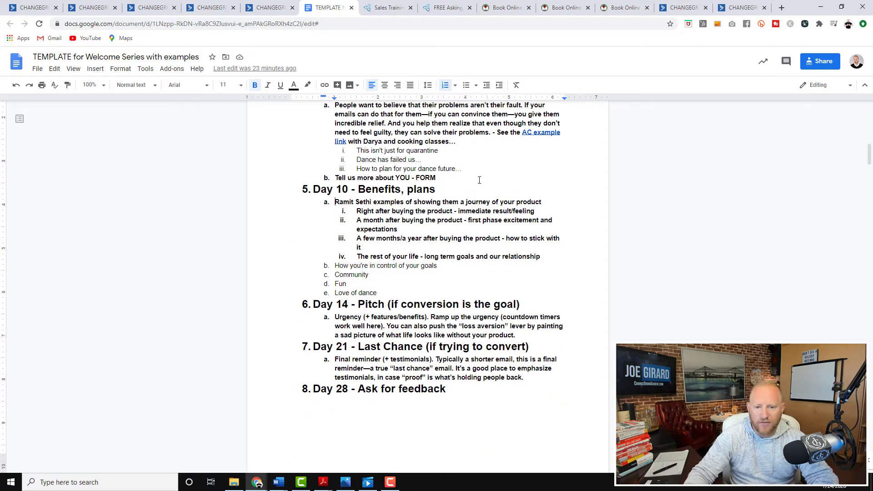
scroll(482, 191, up, 2)
scroll(385, 224, down, 2)
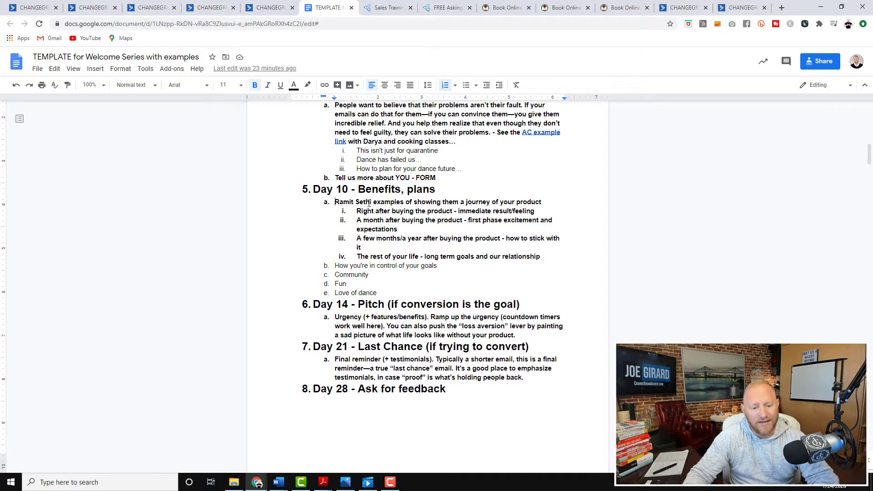
scroll(403, 216, down, 2)
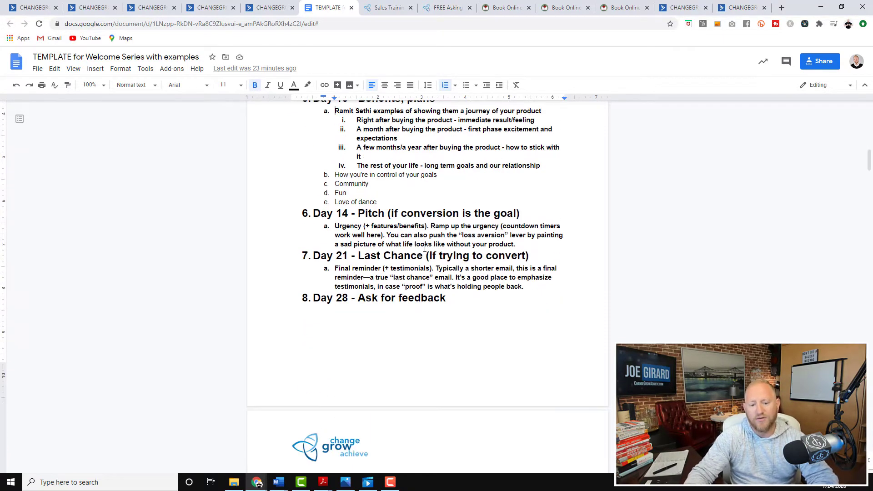
scroll(420, 251, down, 4)
scroll(373, 291, down, 7)
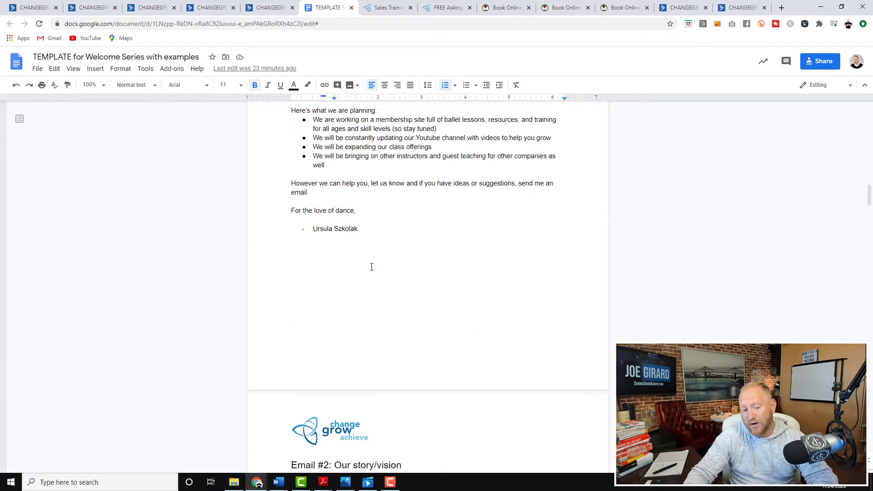
click(269, 5)
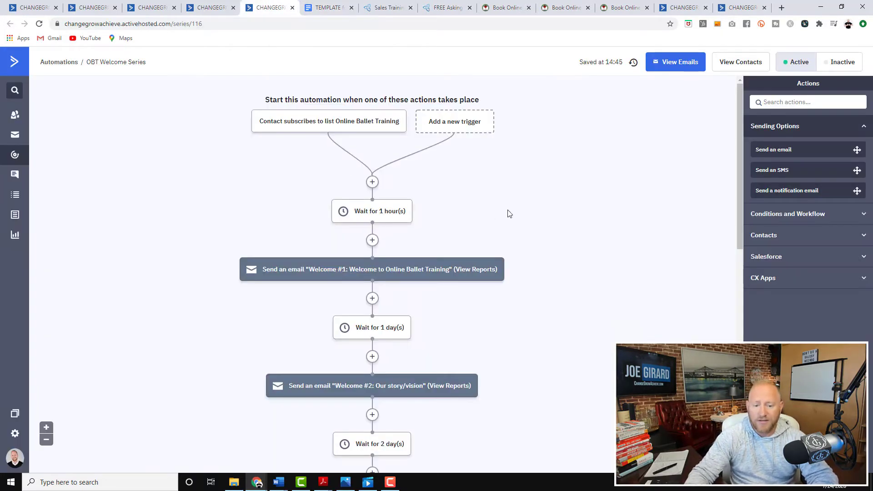
- Check the ballet booking page and its subscribe popup, then return to the OBT Welcome Series canvas
mouse_move(302, 135)
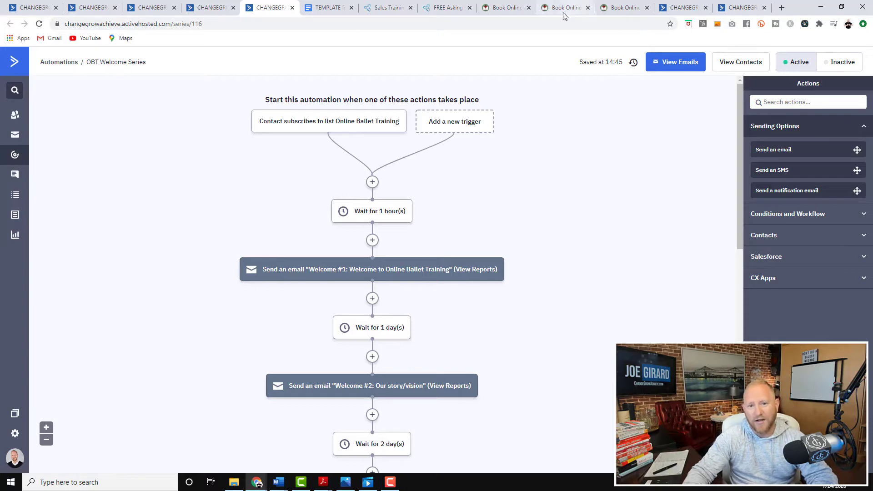
click(512, 9)
click(568, 8)
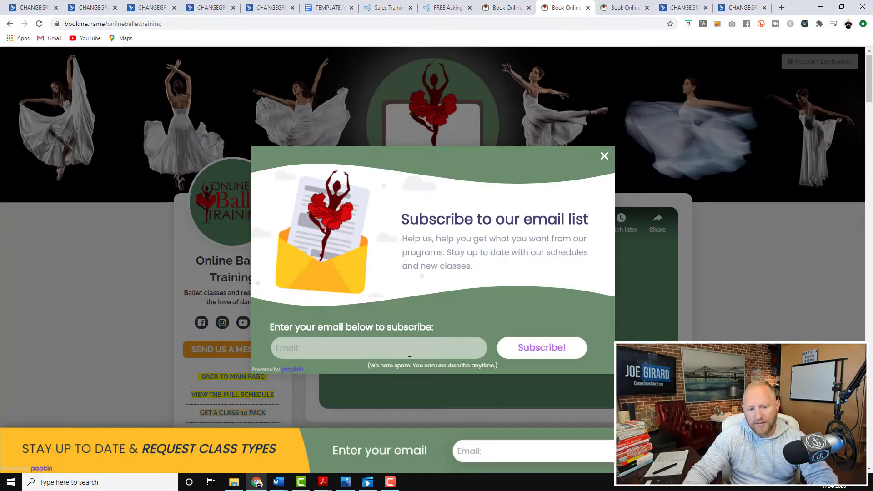
click(270, 6)
mouse_move(377, 218)
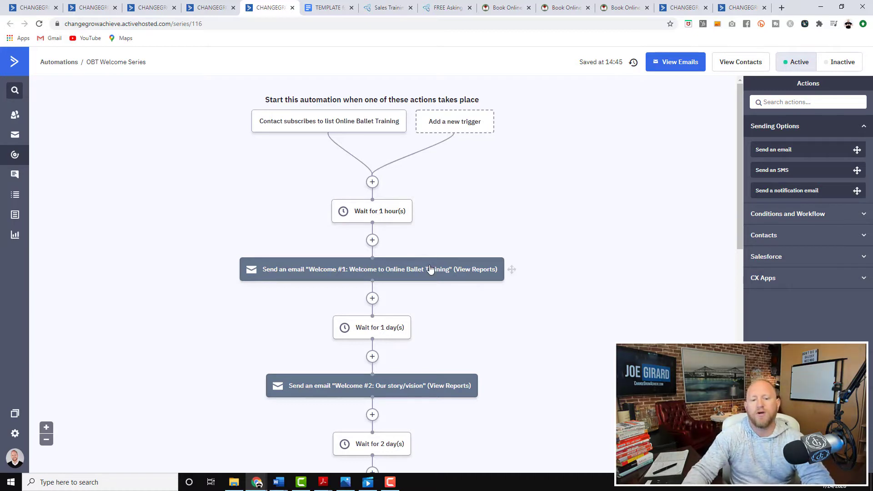
- Read the Email #1 welcome text in the TEMPLATE doc, then go back to OBT Welcome Series
click(314, 8)
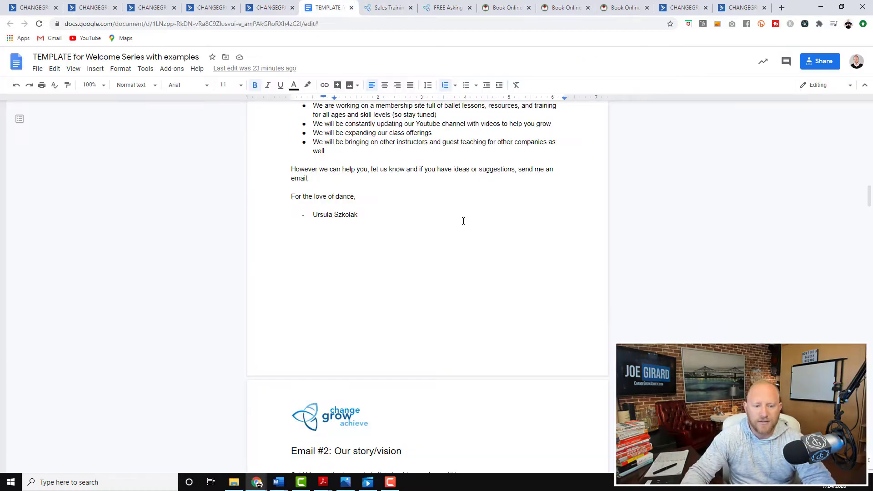
scroll(462, 220, up, 4)
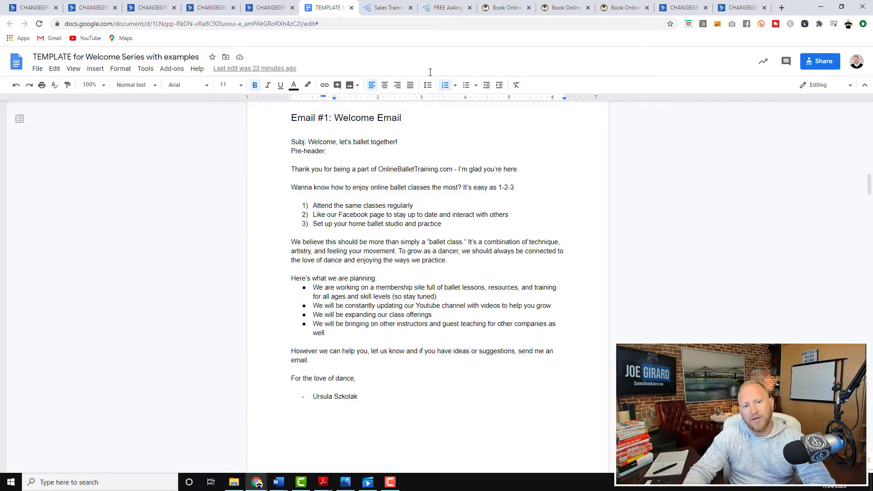
click(271, 7)
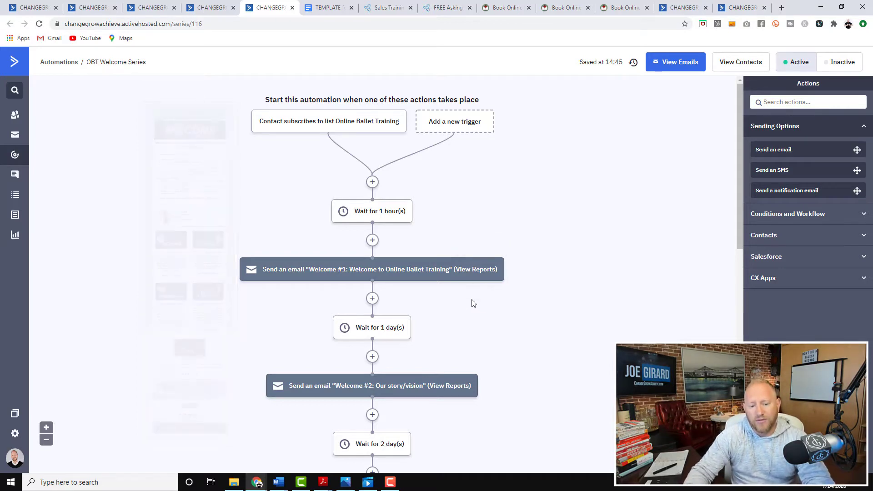
- Scroll the OBT Welcome Series past Welcome #4, Welcome #5 and the 999-day wait to its end
scroll(427, 220, down, 2)
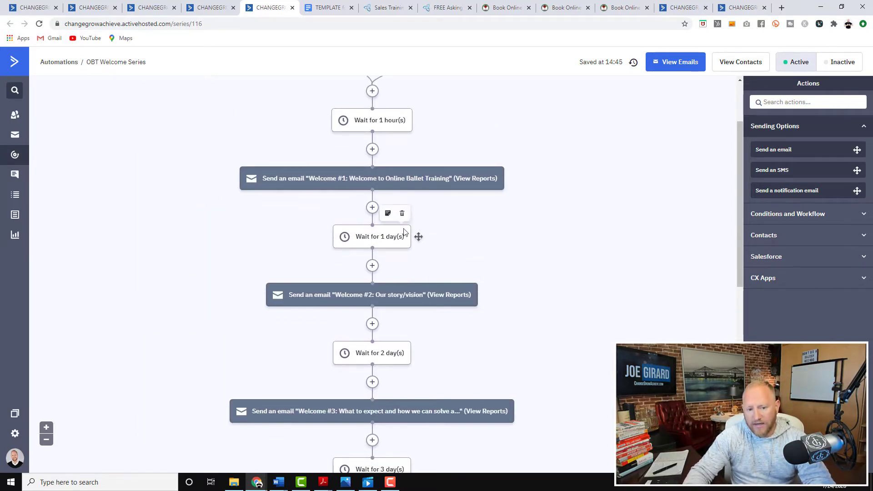
scroll(415, 256, down, 1)
scroll(415, 258, down, 2)
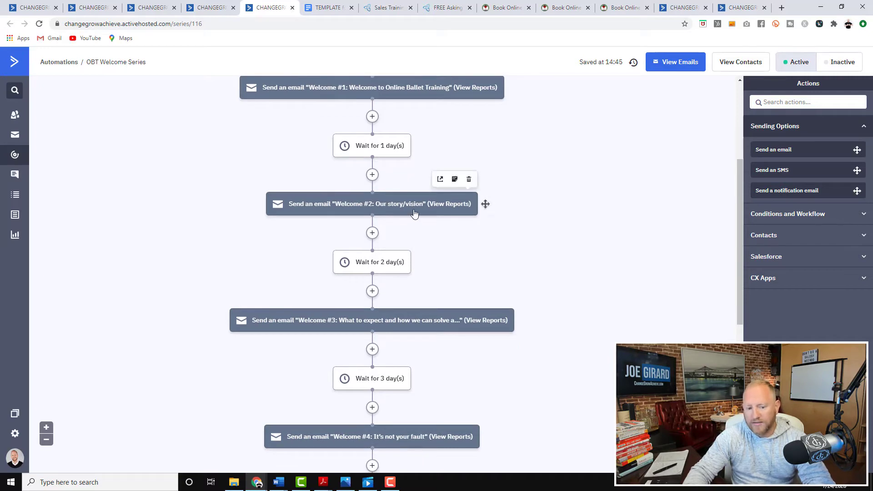
scroll(420, 298, down, 2)
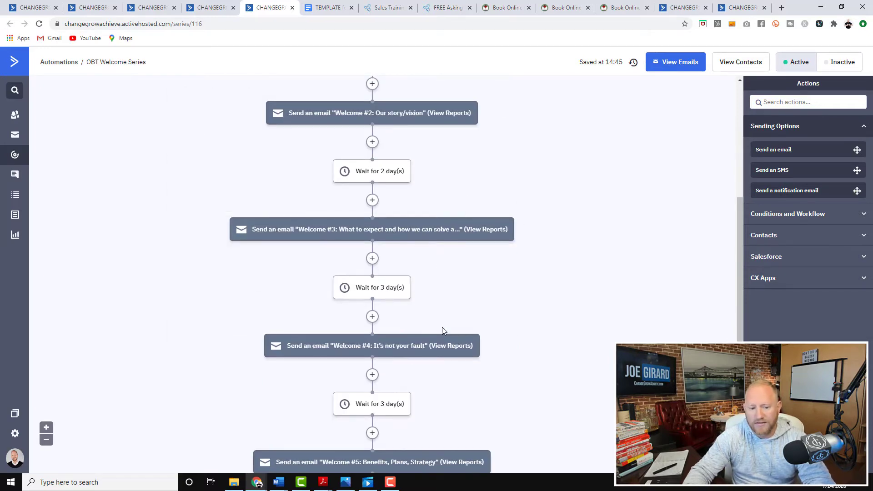
scroll(441, 328, down, 2)
scroll(389, 320, down, 2)
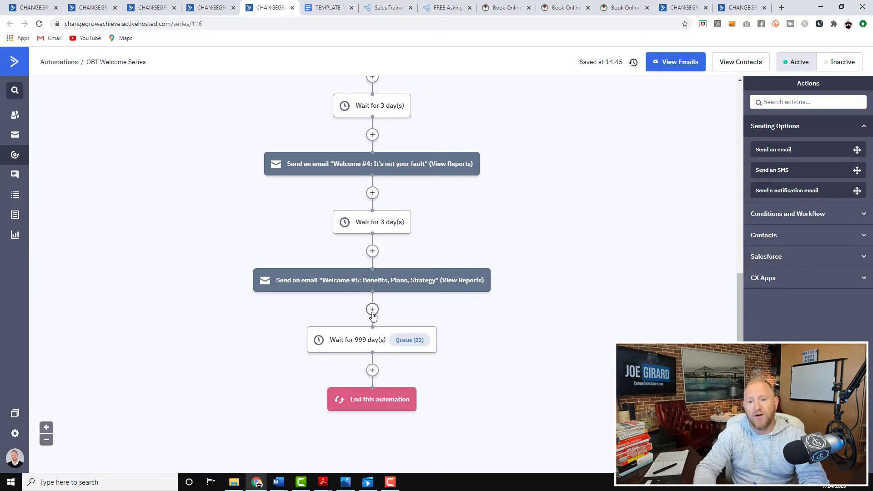
- Glance at the ballet booking page, scroll the 'Complete your profile' form, then return to the automation
click(560, 7)
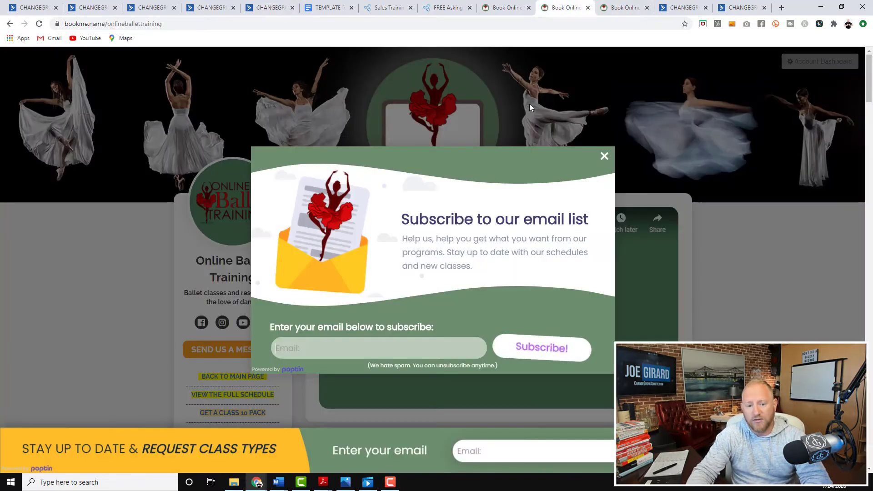
click(620, 8)
click(681, 9)
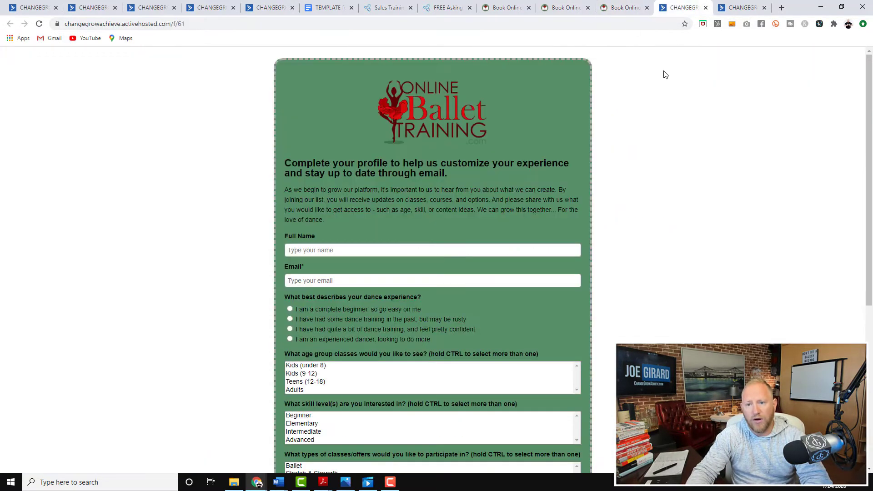
scroll(454, 270, down, 4)
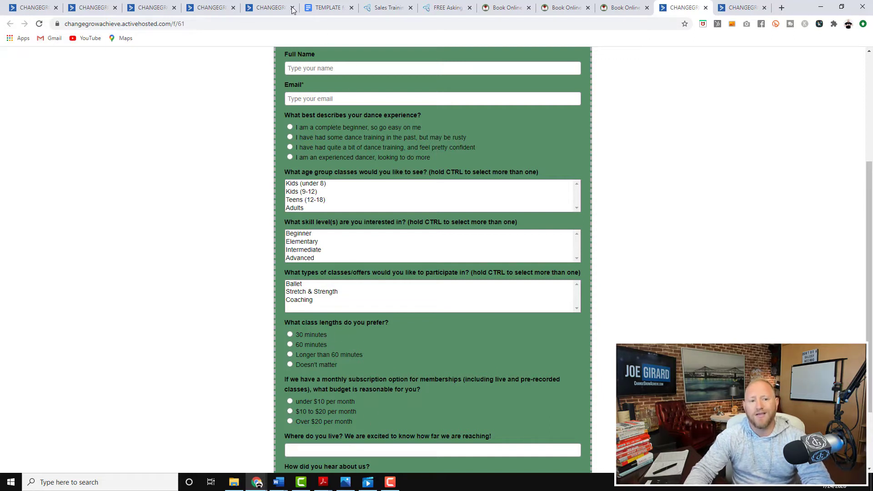
click(263, 6)
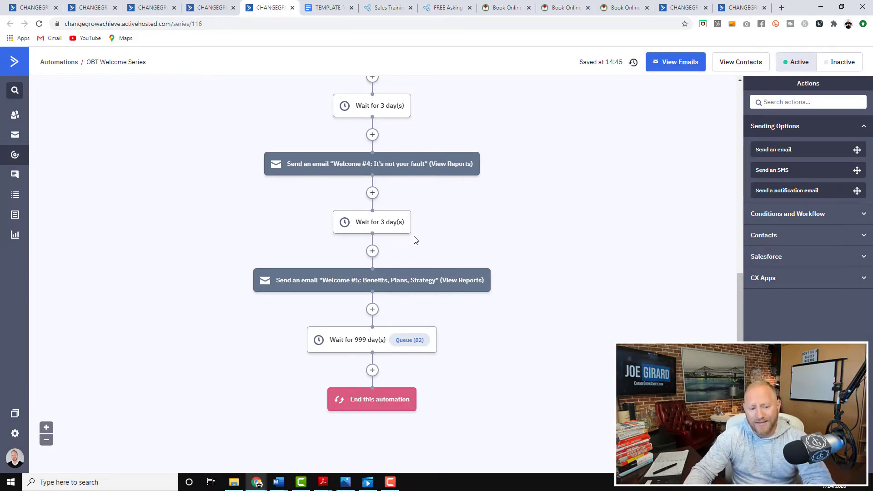
- Scroll back up to Welcome #1, then switch to the Google Docs welcome series template
scroll(414, 239, up, 10)
mouse_move(427, 282)
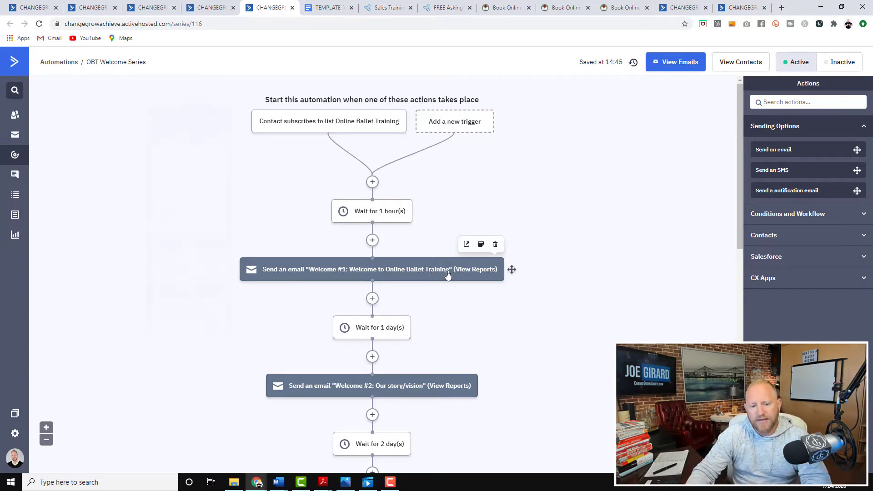
click(330, 13)
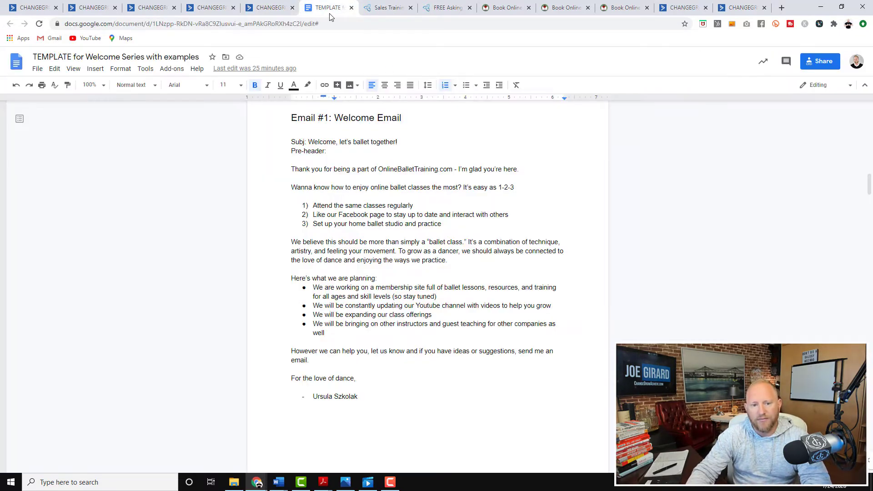
- Scroll down through the template to read Email #4
scroll(376, 197, down, 9)
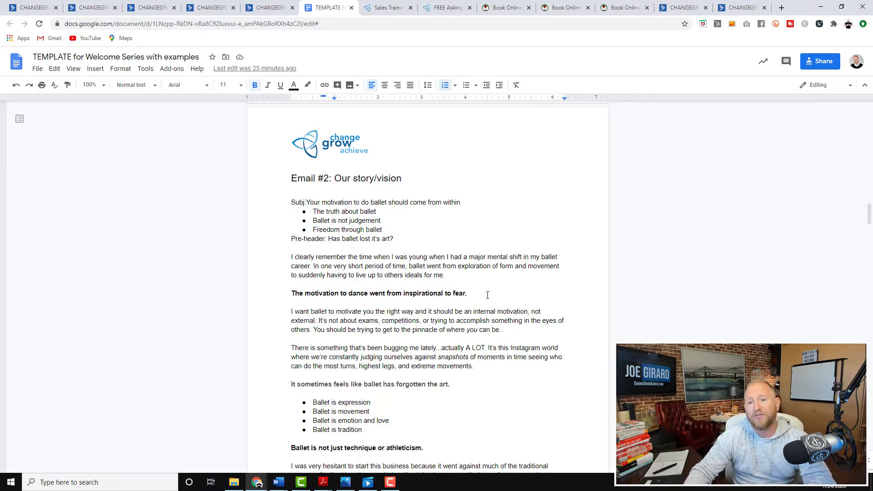
scroll(482, 325, down, 3)
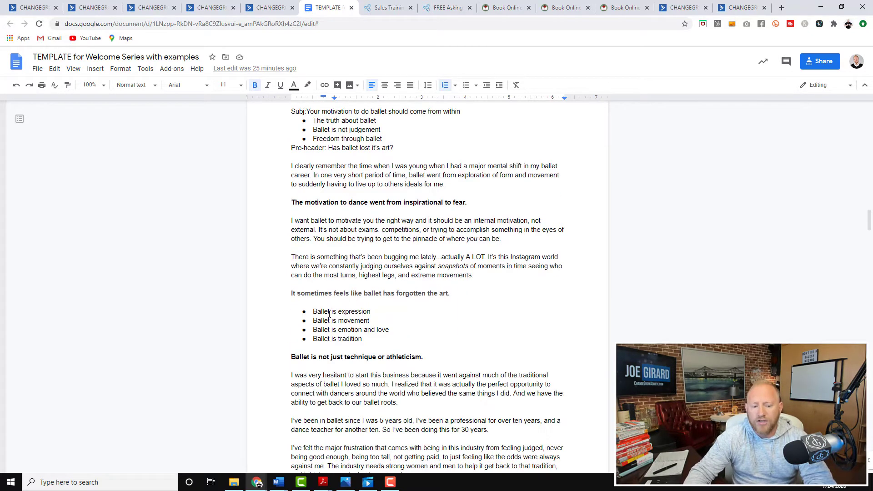
scroll(353, 314, down, 6)
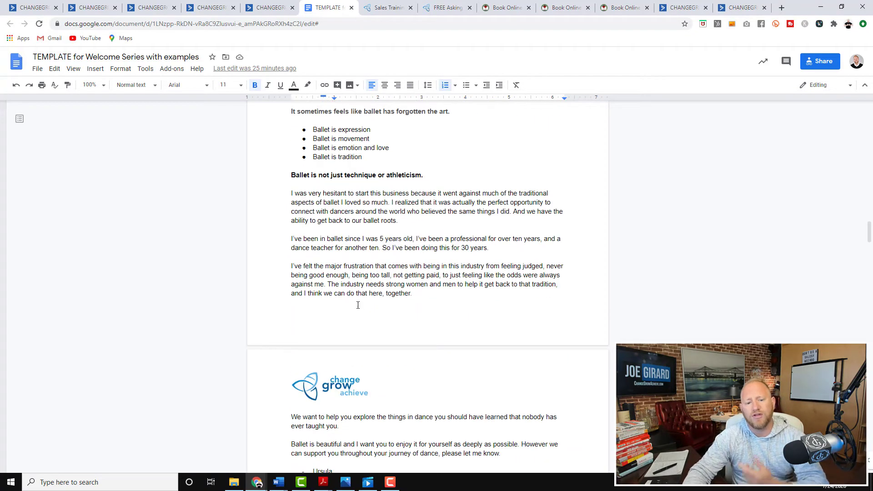
scroll(359, 318, down, 1)
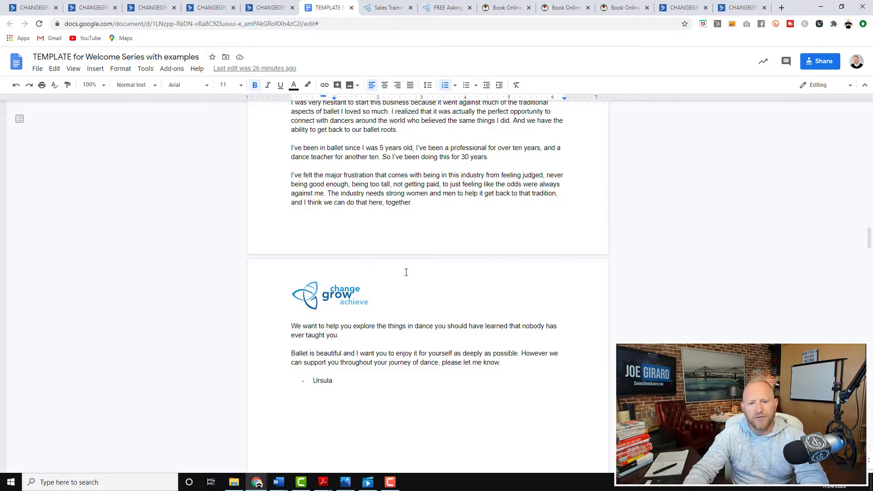
scroll(421, 298, down, 12)
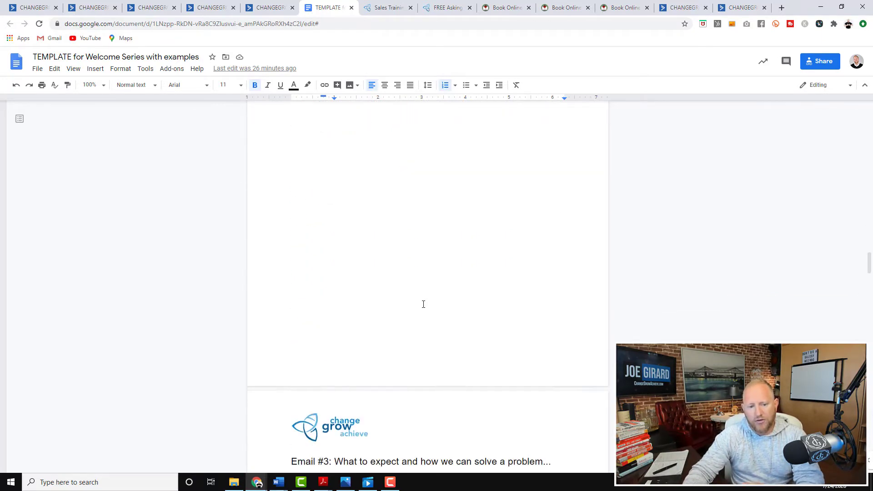
scroll(423, 304, down, 3)
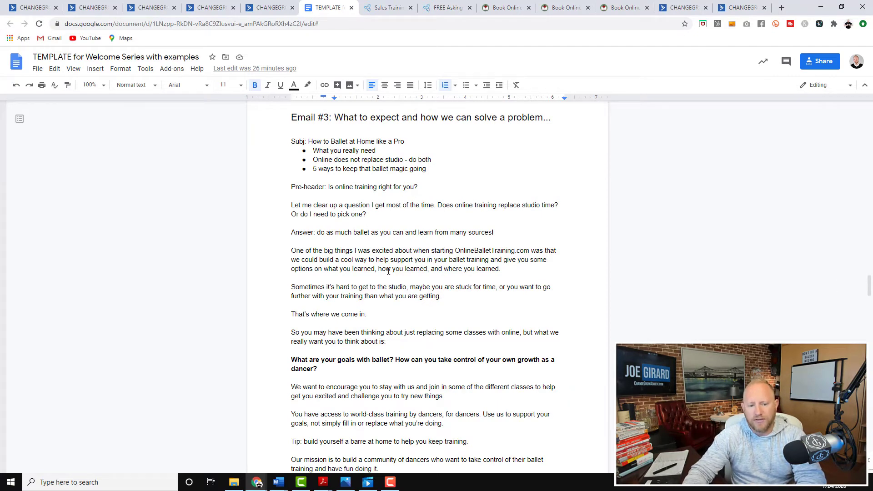
scroll(392, 269, down, 6)
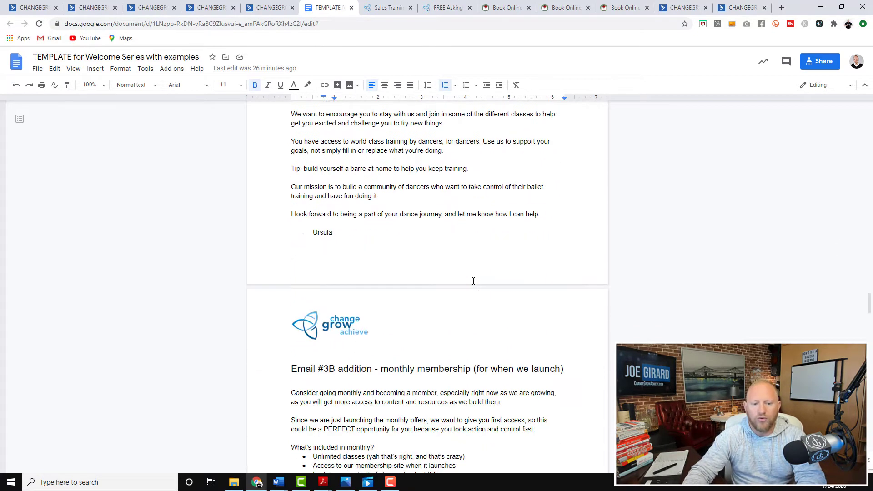
scroll(473, 281, down, 4)
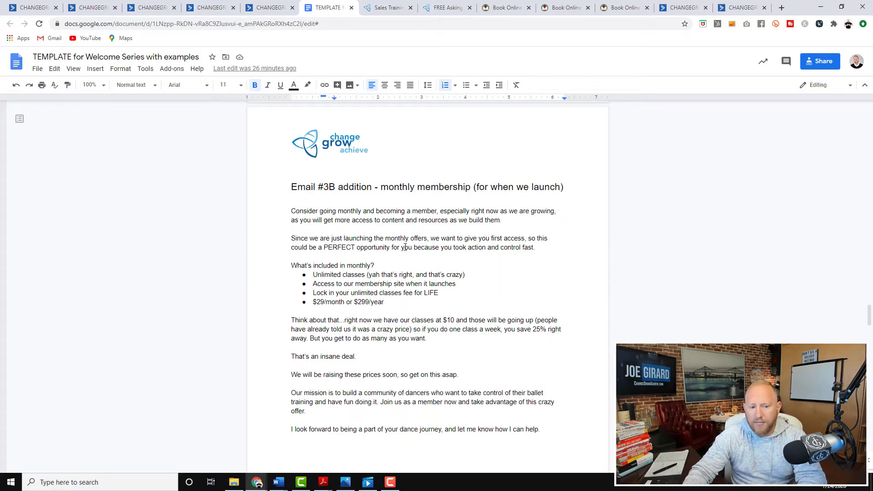
scroll(407, 246, down, 2)
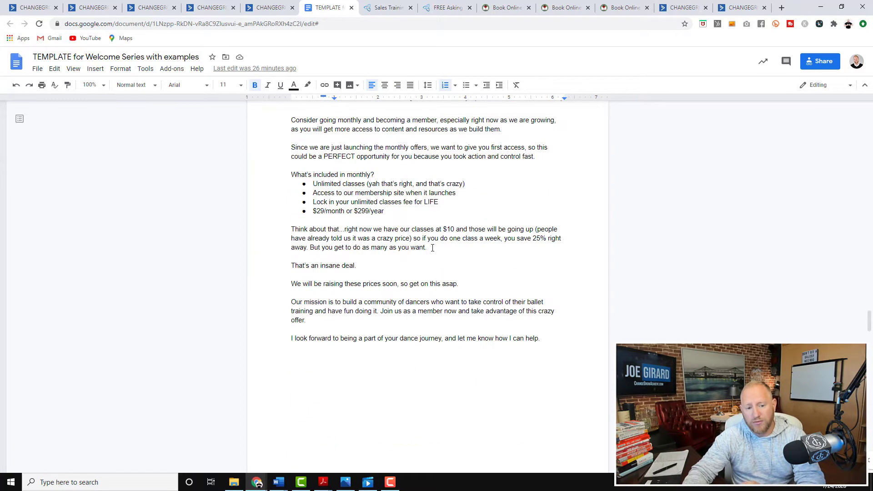
scroll(432, 247, down, 8)
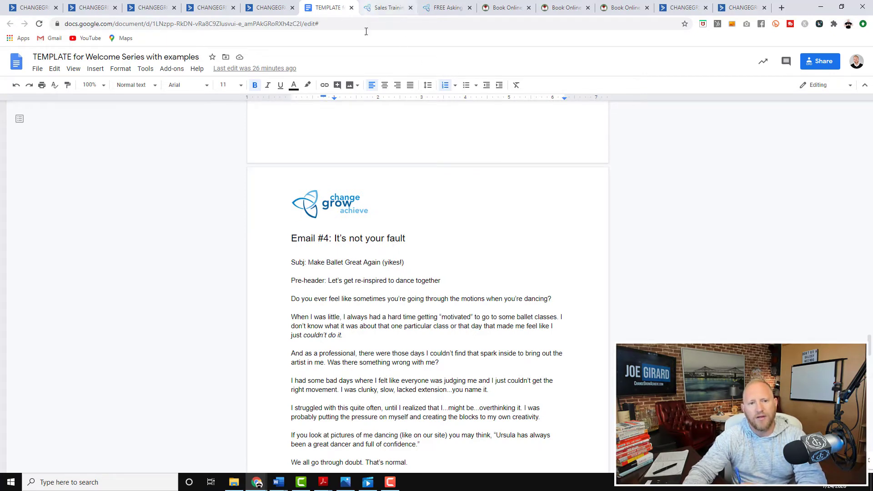
scroll(432, 227, down, 2)
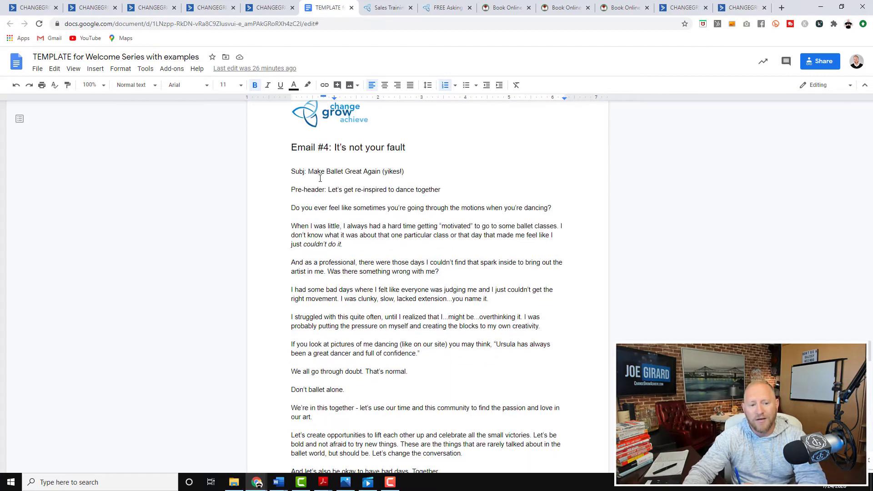
- Select the Email #4 subject line, then bring Email #5: Benefits, Plans, Strategy into view
drag(310, 172, 412, 172)
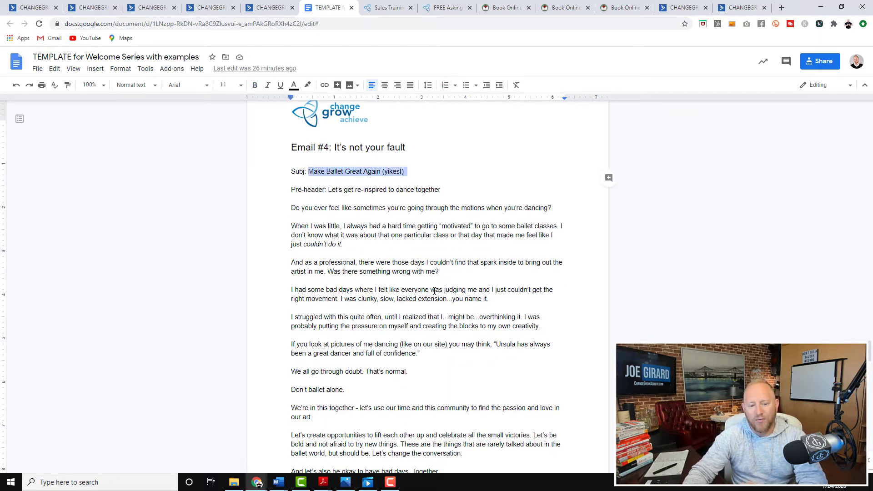
scroll(435, 291, down, 4)
scroll(399, 262, up, 4)
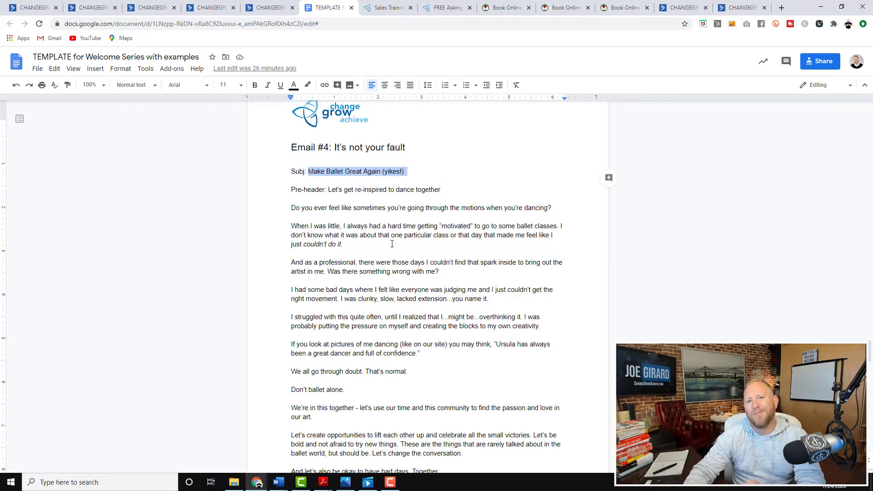
scroll(393, 239, down, 8)
- Scroll down through Email #5's 'Your ballet success roadmap' list and closing lines
scroll(434, 287, down, 4)
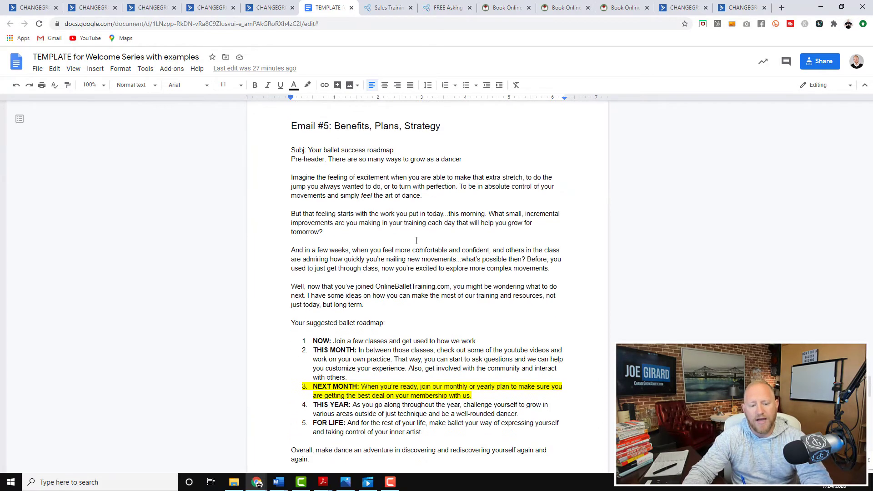
scroll(423, 261, down, 2)
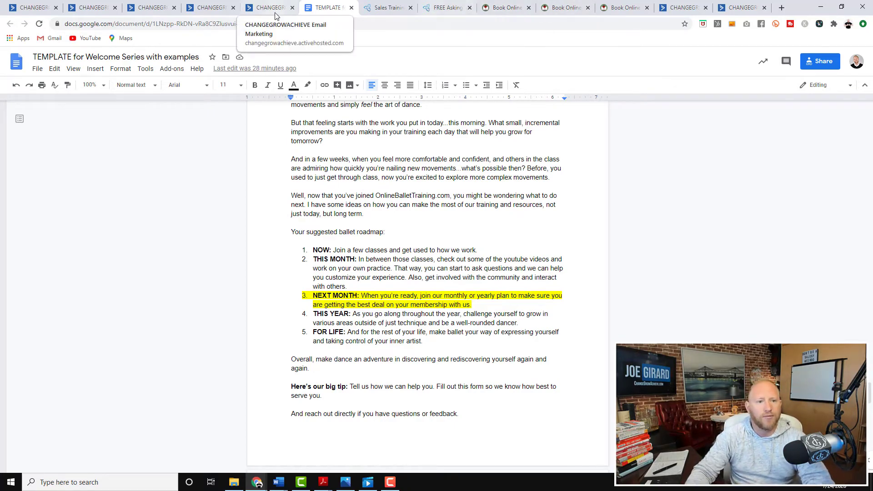
- List the automation's emails and compare Welcome #1–#5 open rates: 61%, 61%, 51%, 65%, 49%
click(249, 13)
click(679, 69)
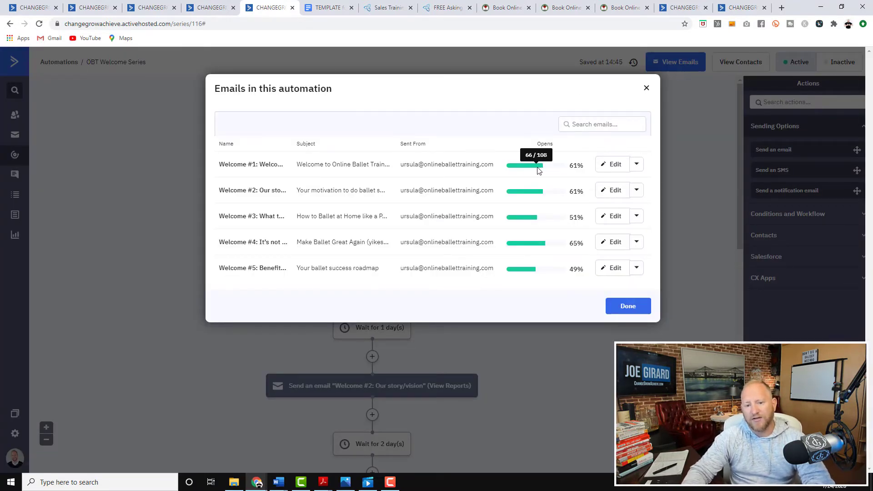
mouse_move(533, 197)
mouse_move(527, 167)
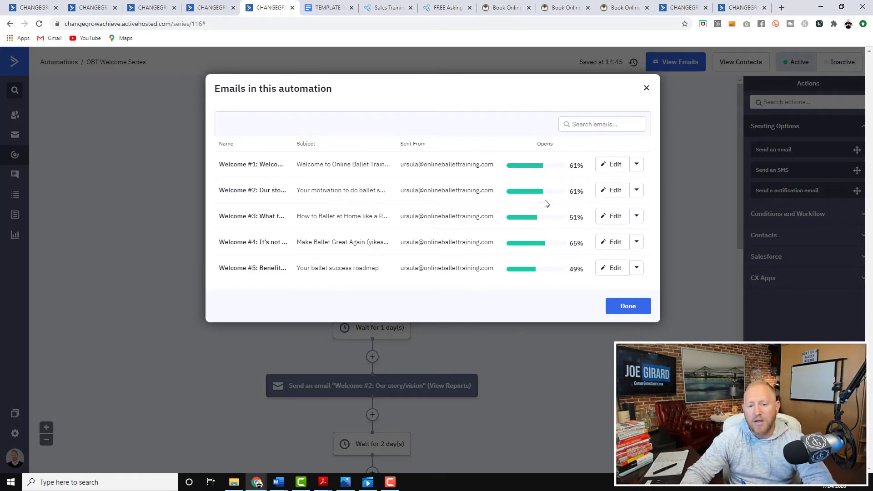
mouse_move(535, 220)
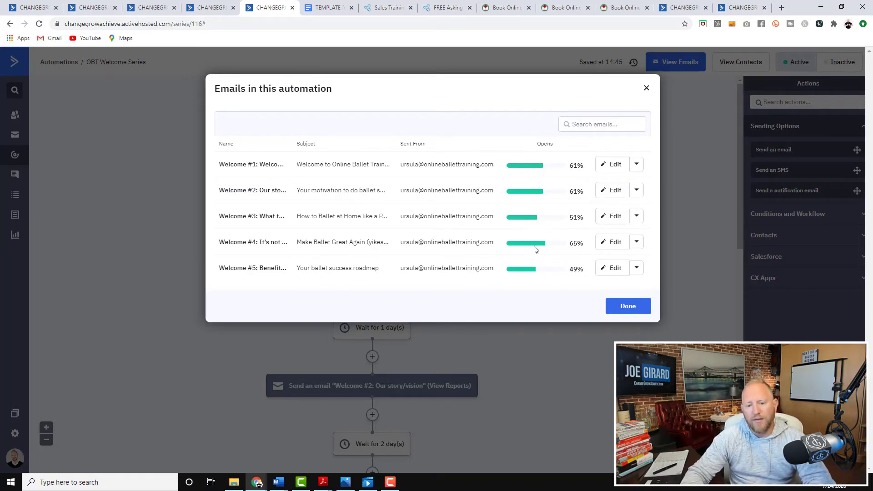
mouse_move(525, 247)
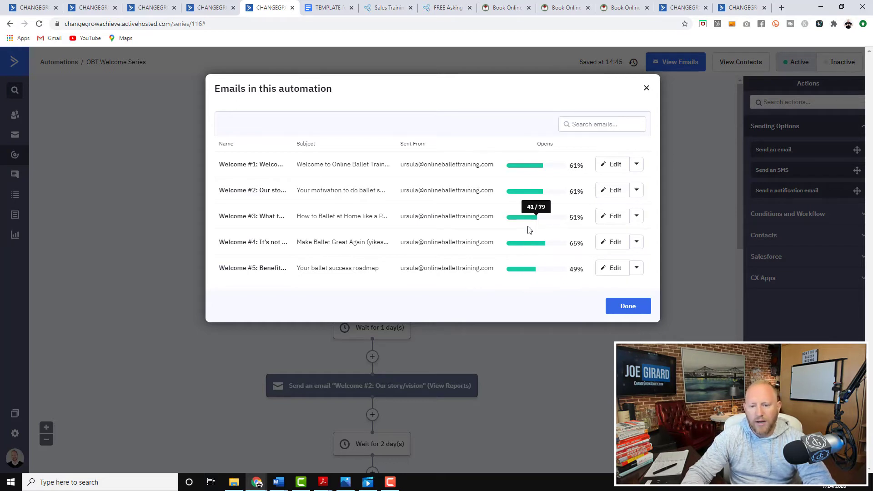
mouse_move(548, 181)
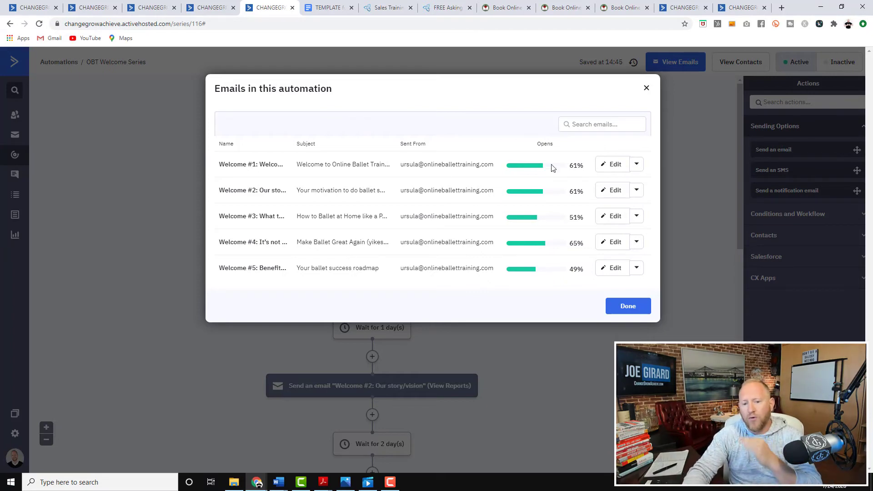
mouse_move(553, 168)
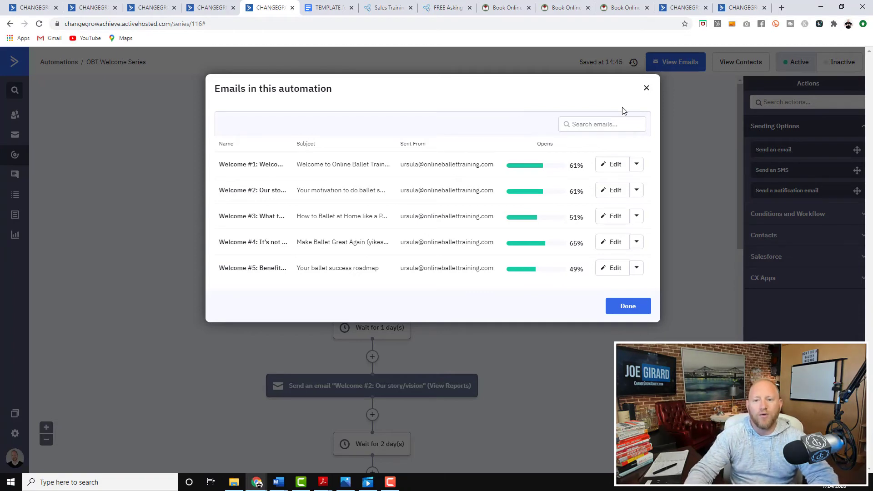
- Close the email list, then scroll through the Online Ballet Training profile form's questions
click(646, 88)
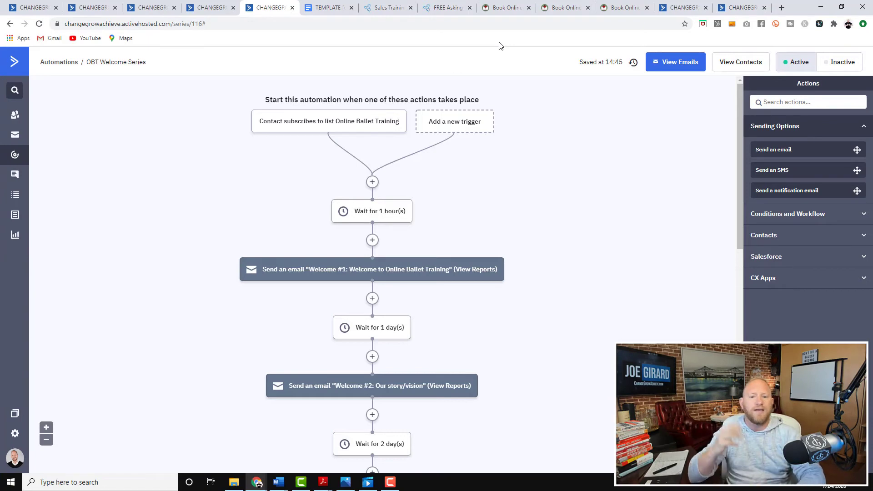
click(682, 7)
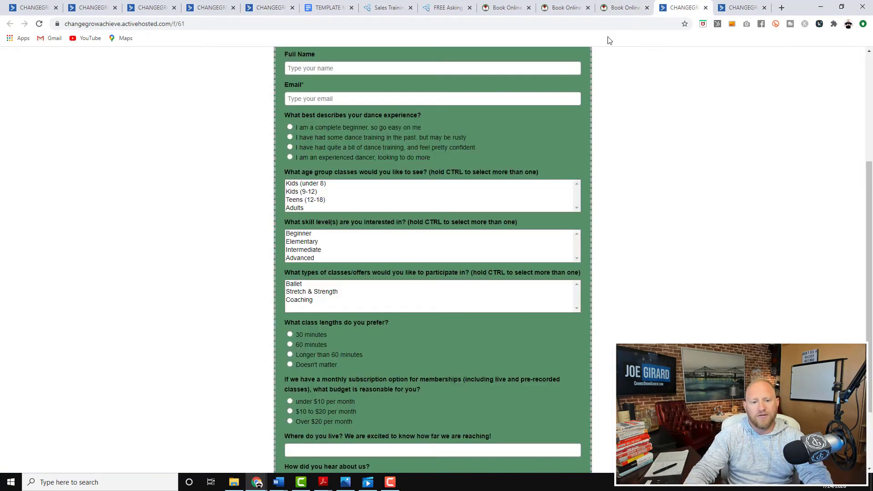
scroll(389, 158, up, 4)
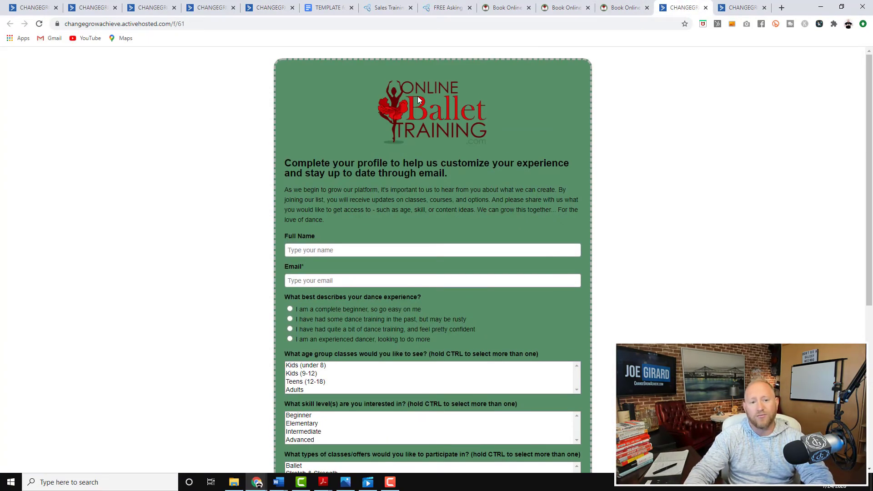
scroll(432, 206, down, 6)
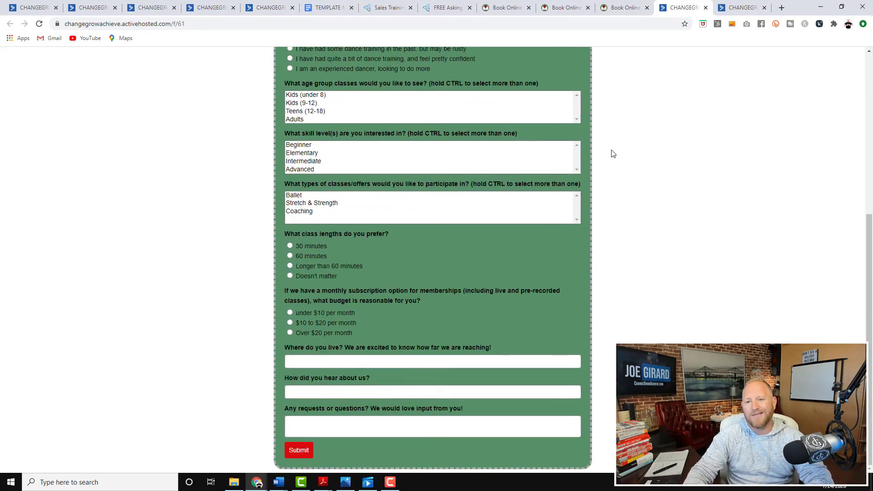
scroll(575, 264, up, 6)
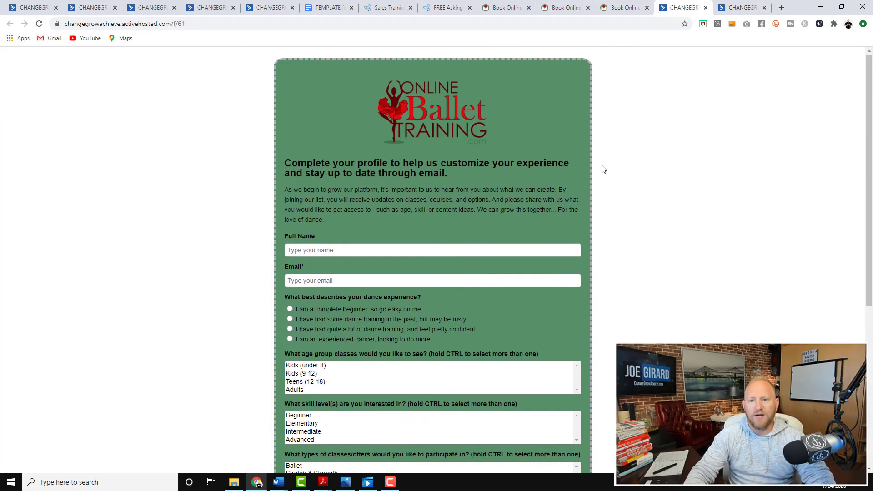
- Glance at the sales-questions guide page, then return to the OBT Welcome Series at Welcome #1
click(449, 8)
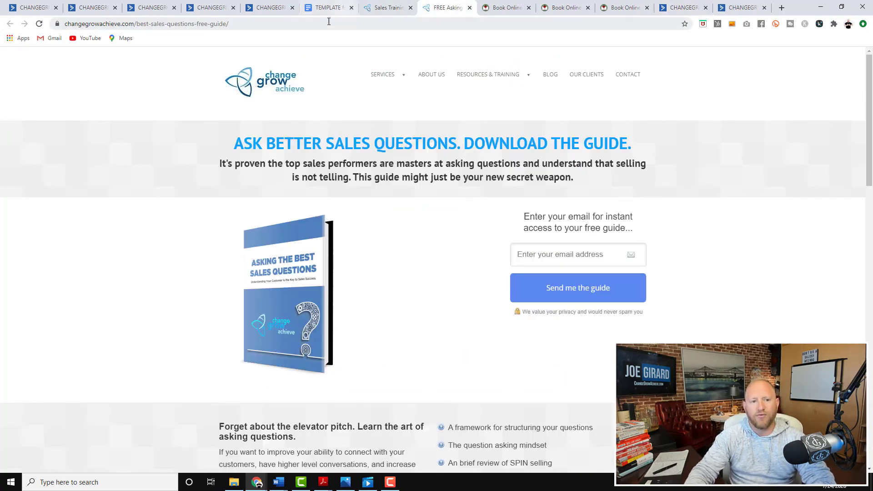
click(267, 8)
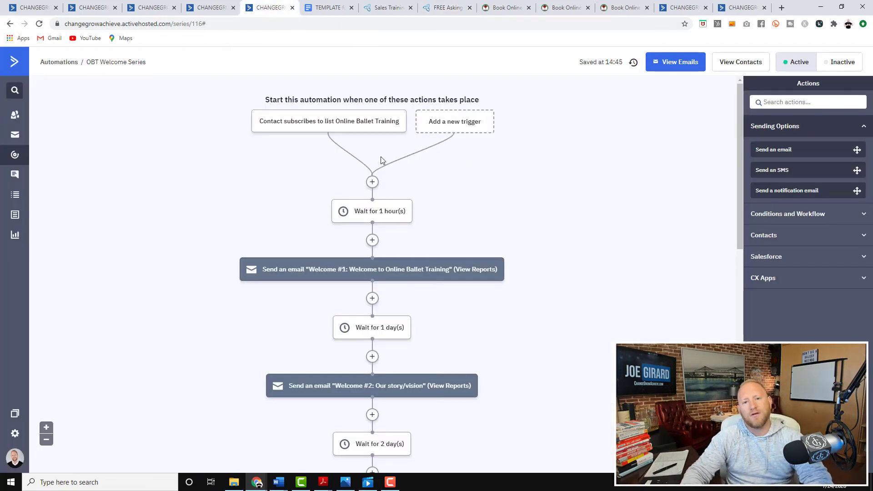
mouse_move(457, 260)
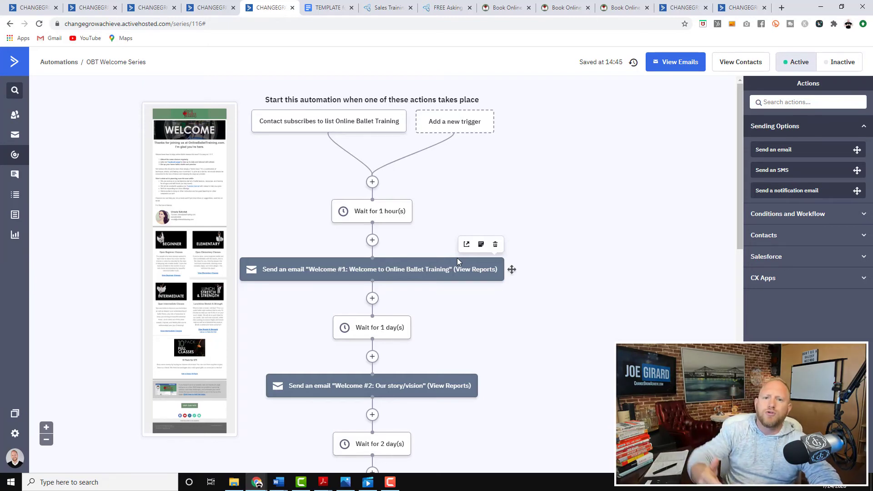
- Look over the ballet thank-you page and subscribe popup, then bring up the Online Ballet Training profile form
click(614, 8)
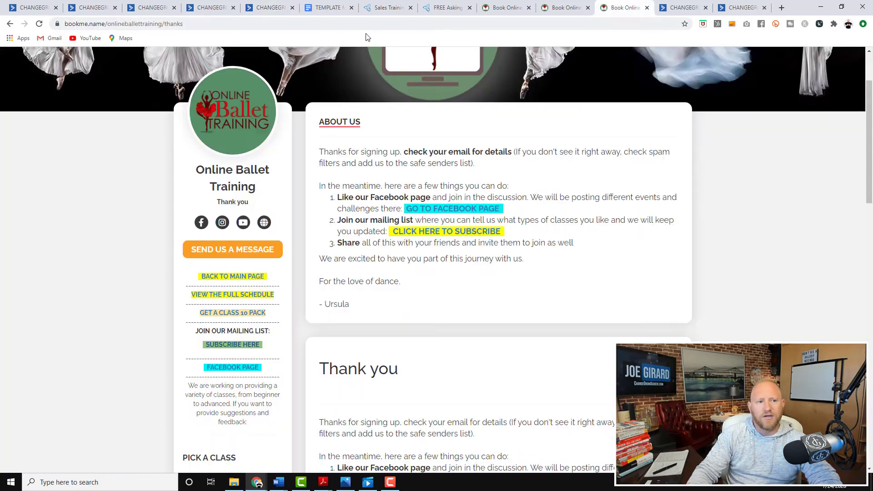
click(577, 8)
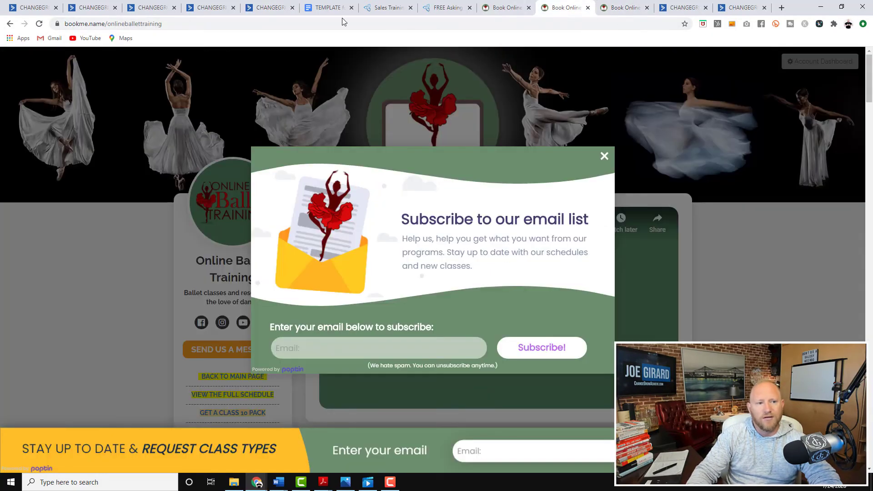
click(682, 8)
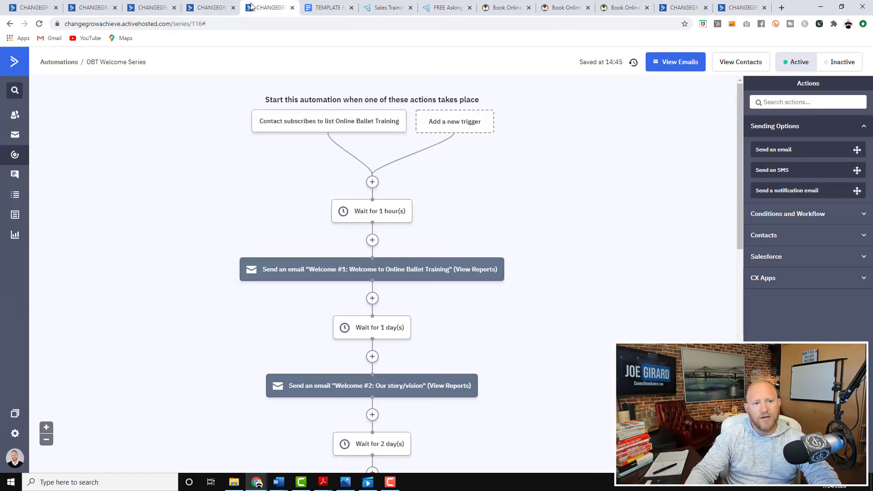
- Switch from the ballet profile questionnaire back to the OBT Welcome Series automation
click(252, 7)
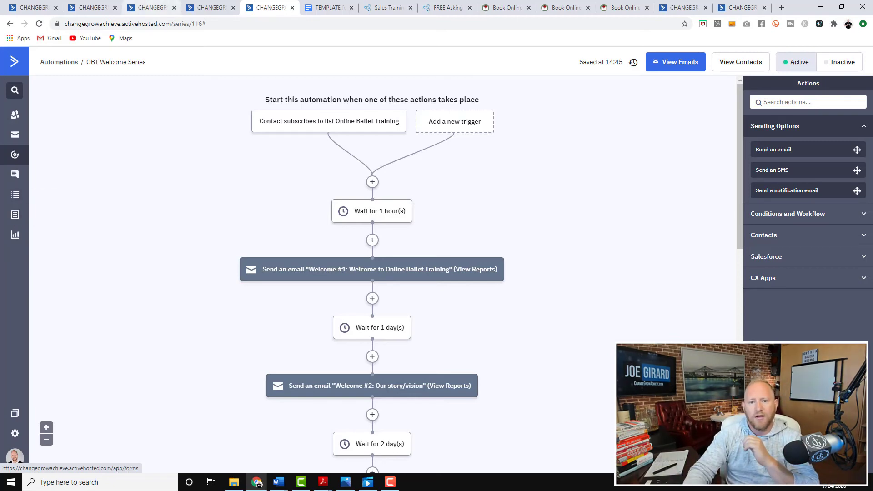
- Show BookMe's ballet class page and its subscribe popup, then return to the Online Ballet Training profile form
click(505, 7)
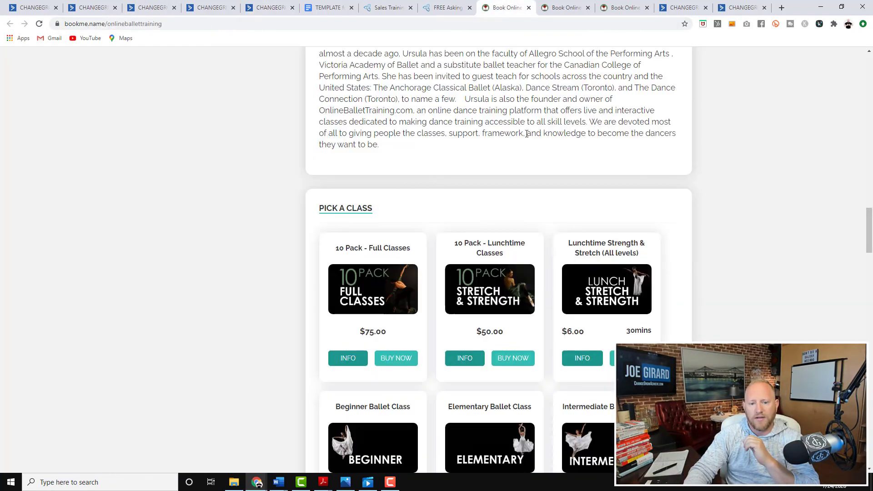
click(568, 8)
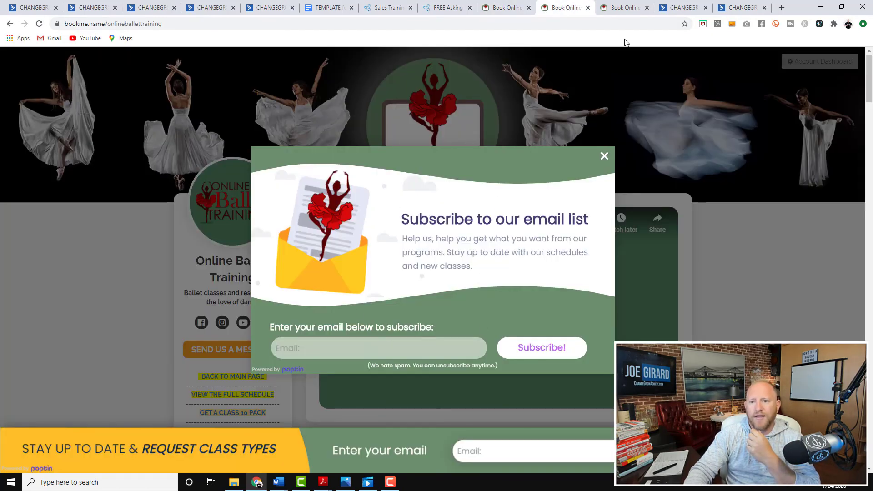
click(684, 8)
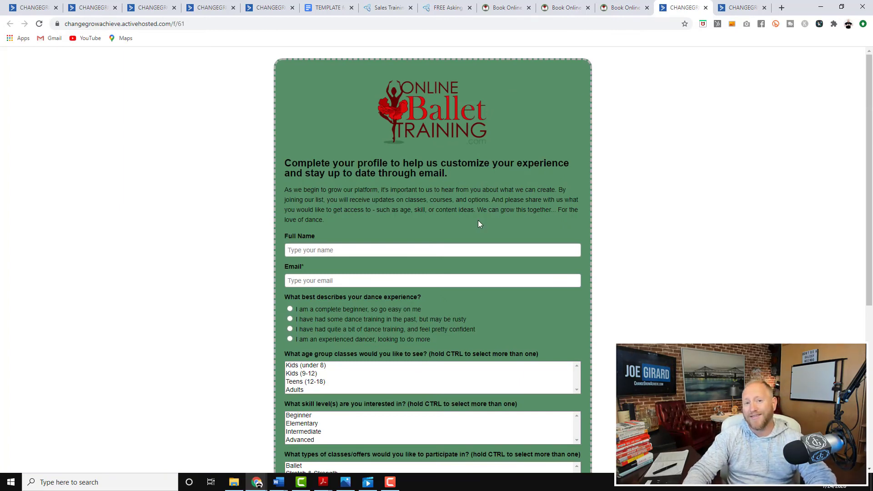
- Scroll the ballet profile form down to the where-do-you-live, how-did-you-hear and requests questions and Submit button
scroll(436, 218, down, 5)
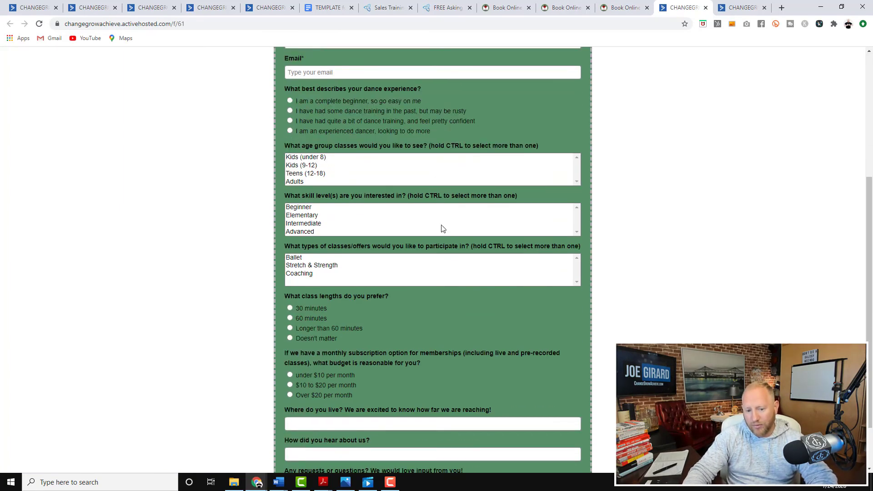
scroll(455, 228, down, 2)
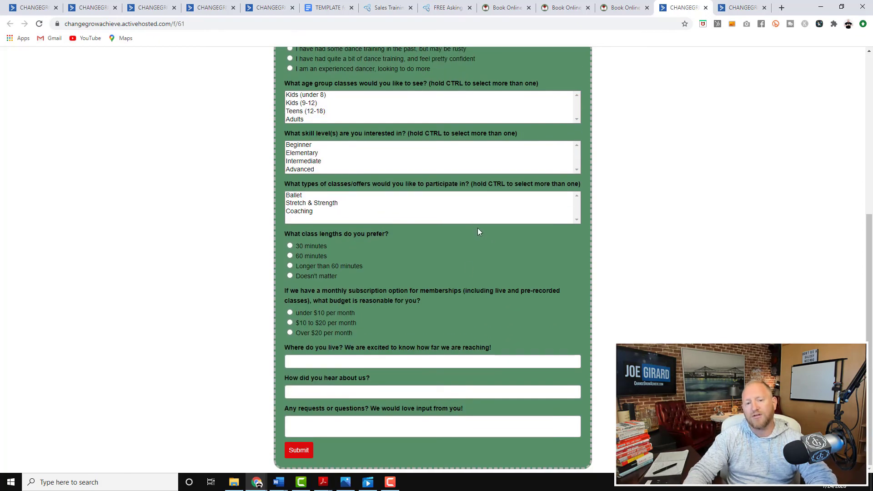